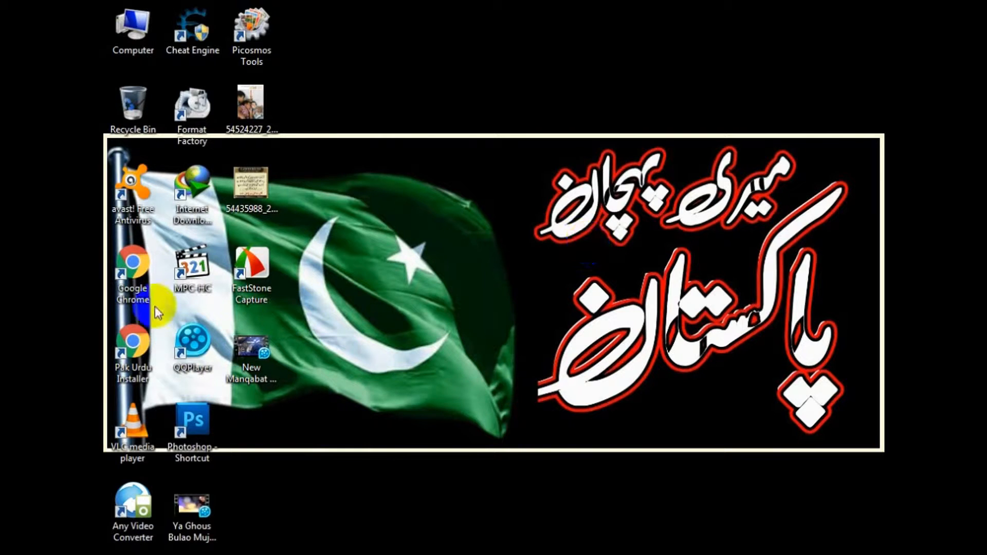
# - Switch to Chrome, open Google in a new tab and search for "format factory"
pyautogui.click(180, 554)
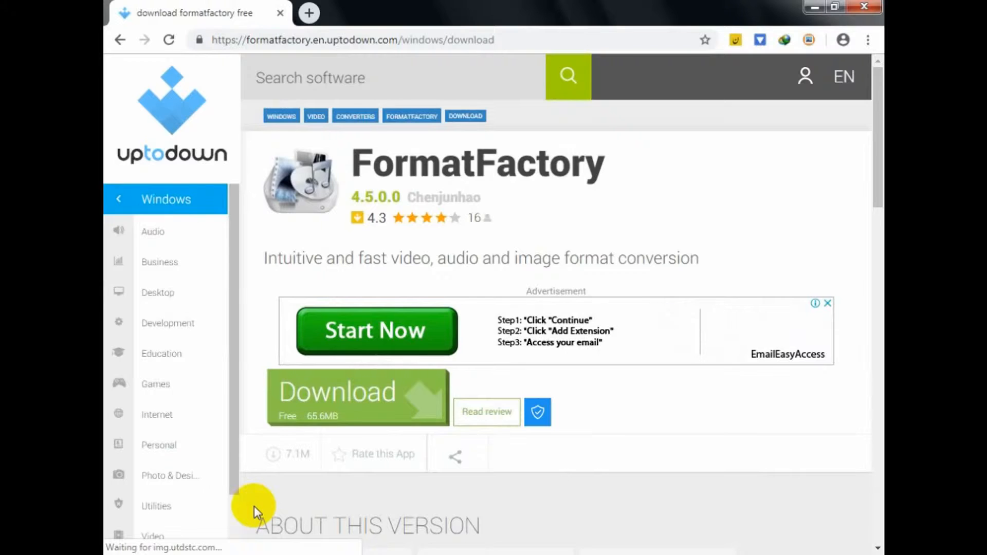
pyautogui.click(308, 15)
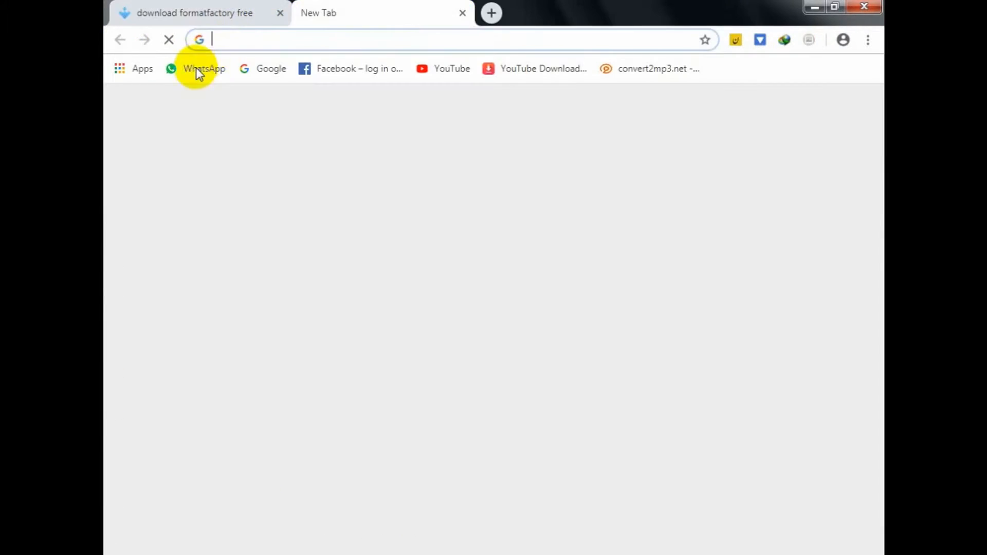
pyautogui.click(257, 67)
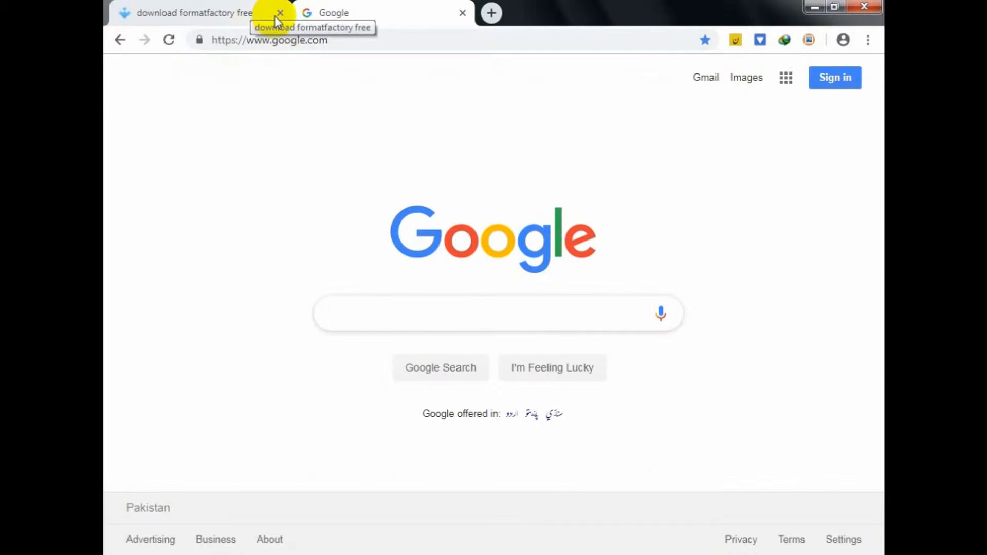
pyautogui.write('form')
pyautogui.press('Down')
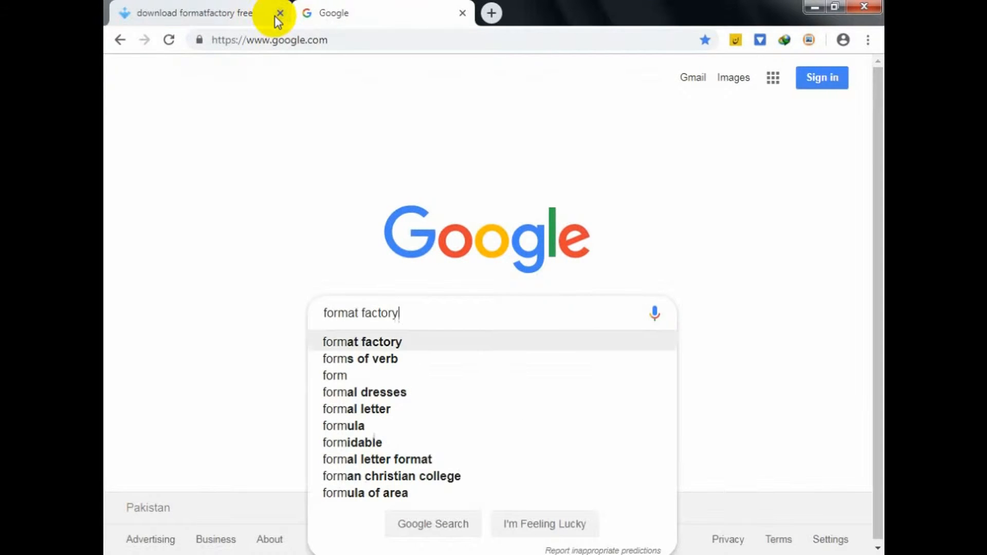
pyautogui.press('Return')
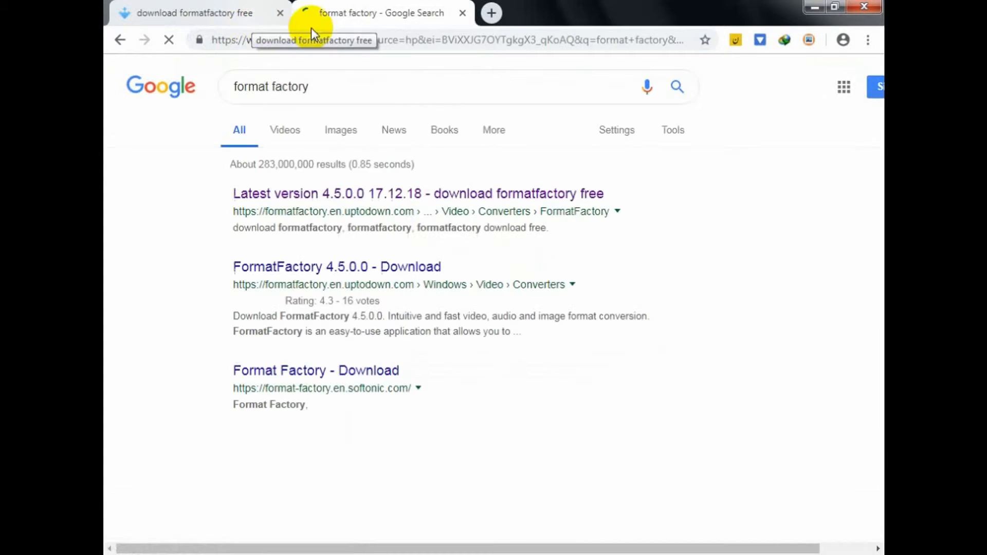
# - Open the Uptodown FormatFactory download result, view its download section, and minimize the browser
pyautogui.click(409, 195)
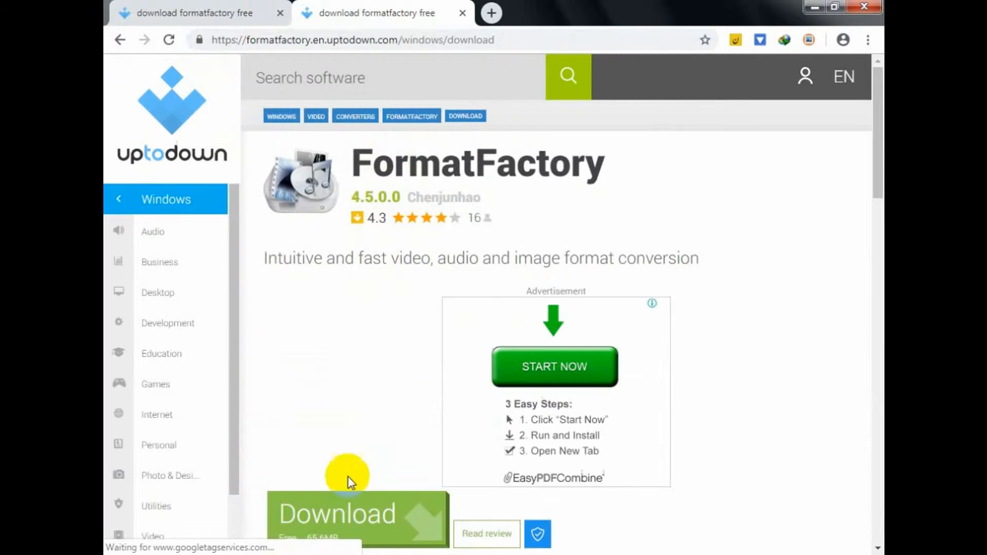
pyautogui.scroll(-4, 346, 480)
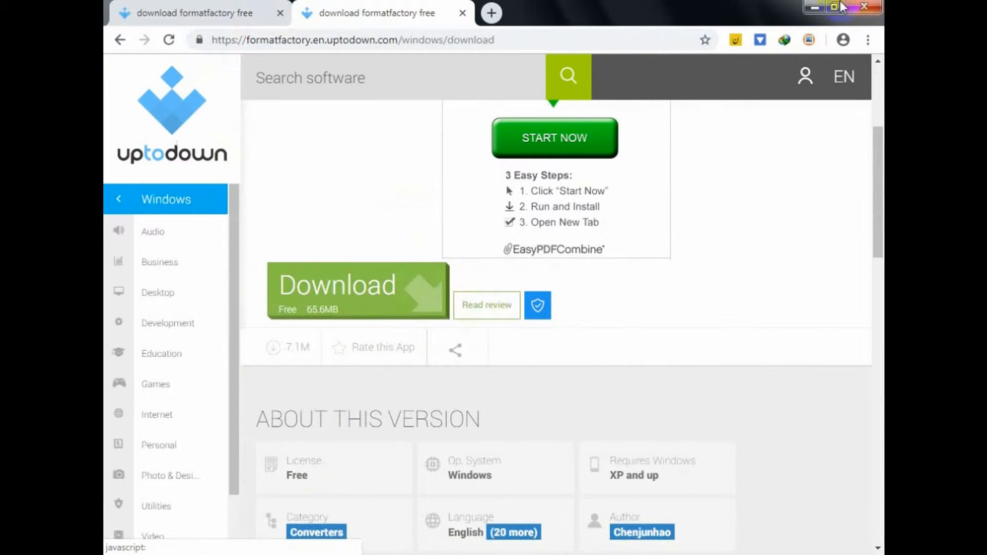
pyautogui.click(811, 7)
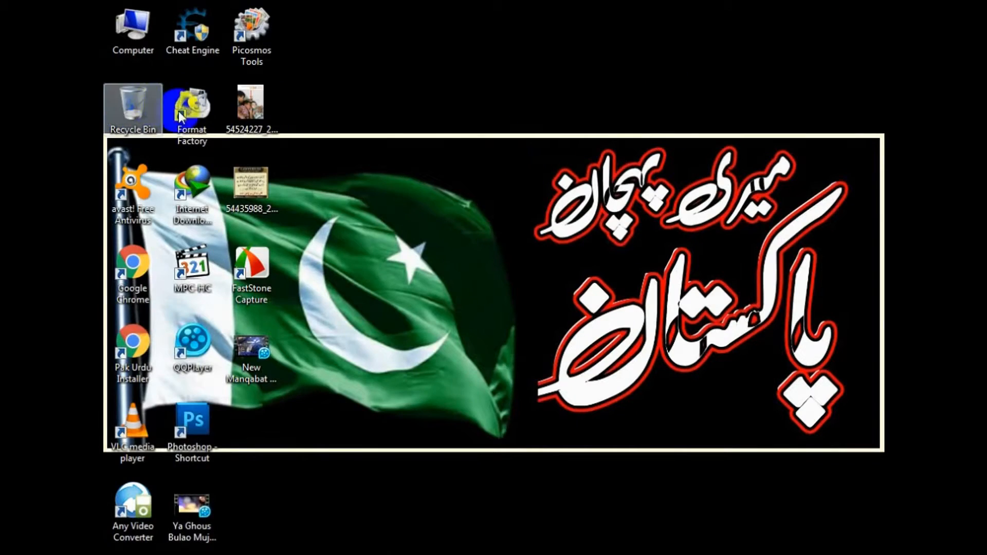
# - Launch Format Factory from the desktop, maximize its window and show the video conversion formats
pyautogui.click(202, 115)
pyautogui.doubleClick(202, 114)
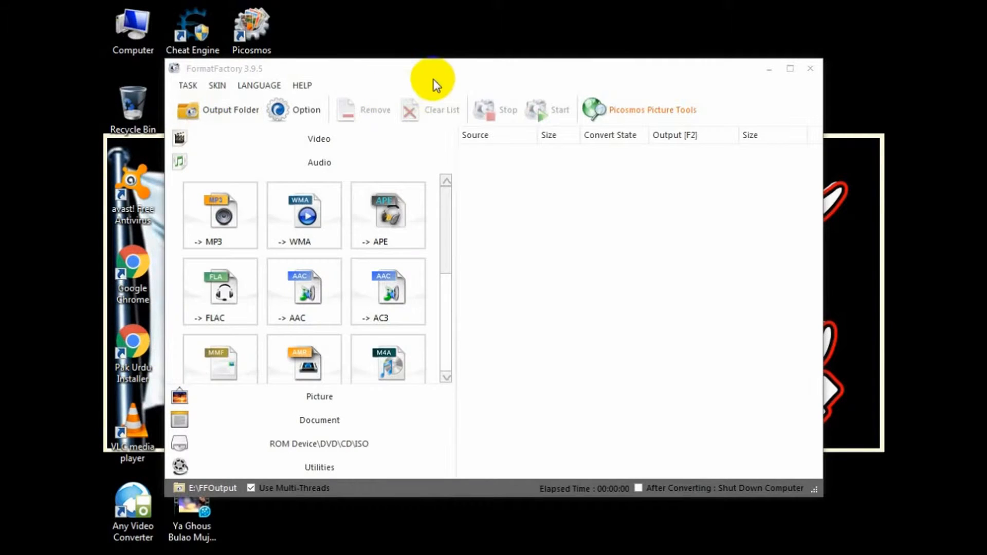
pyautogui.click(790, 69)
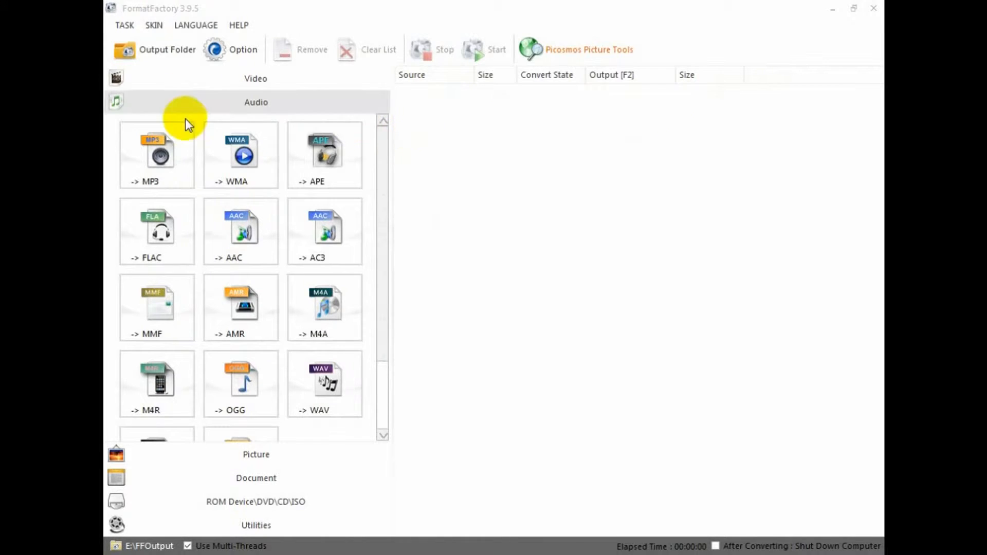
pyautogui.click(253, 82)
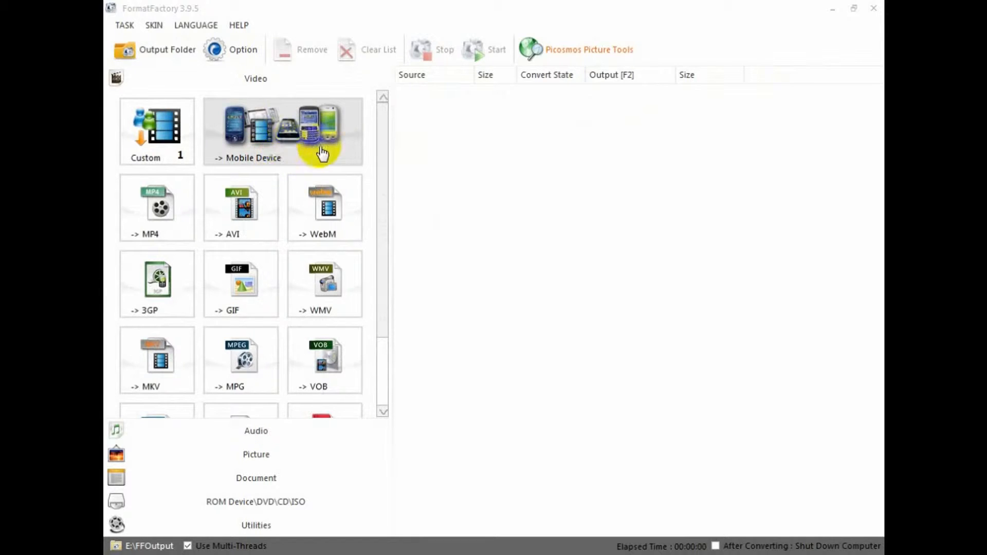
# - Open the Mobile Device profiles and expand the AVI, 3GP and HD AVC groups to examine the available presets
pyautogui.click(292, 136)
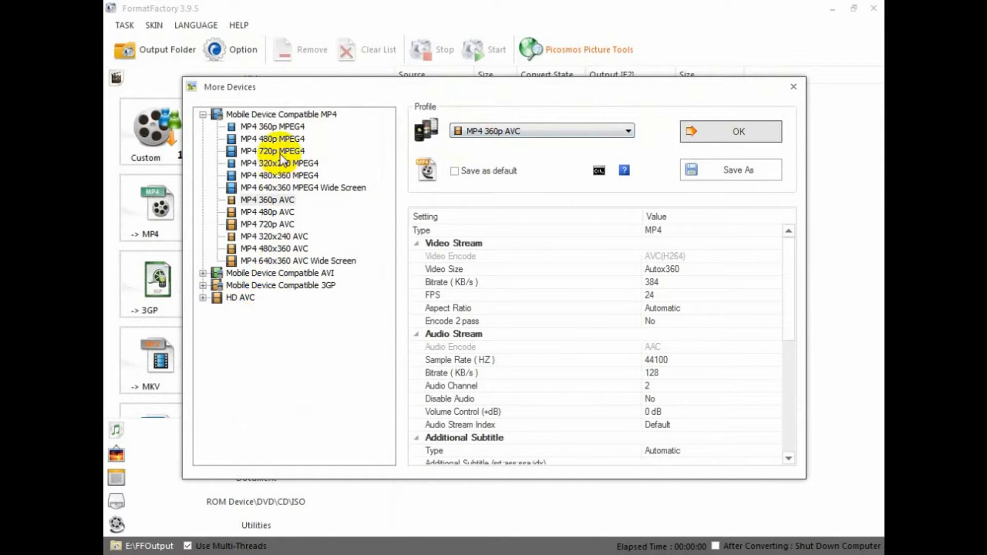
pyautogui.click(247, 276)
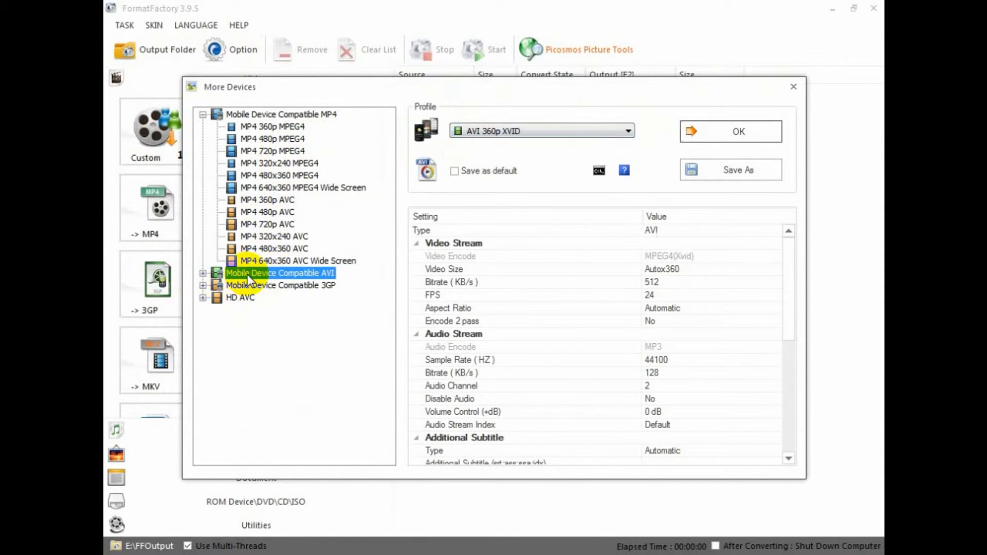
pyautogui.click(203, 273)
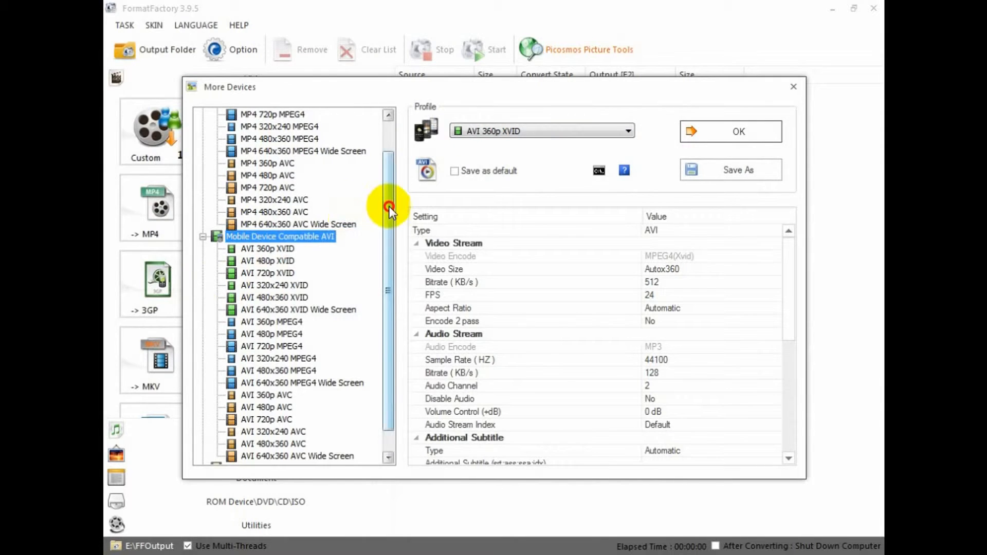
pyautogui.scroll(-1, 388, 205)
pyautogui.click(204, 444)
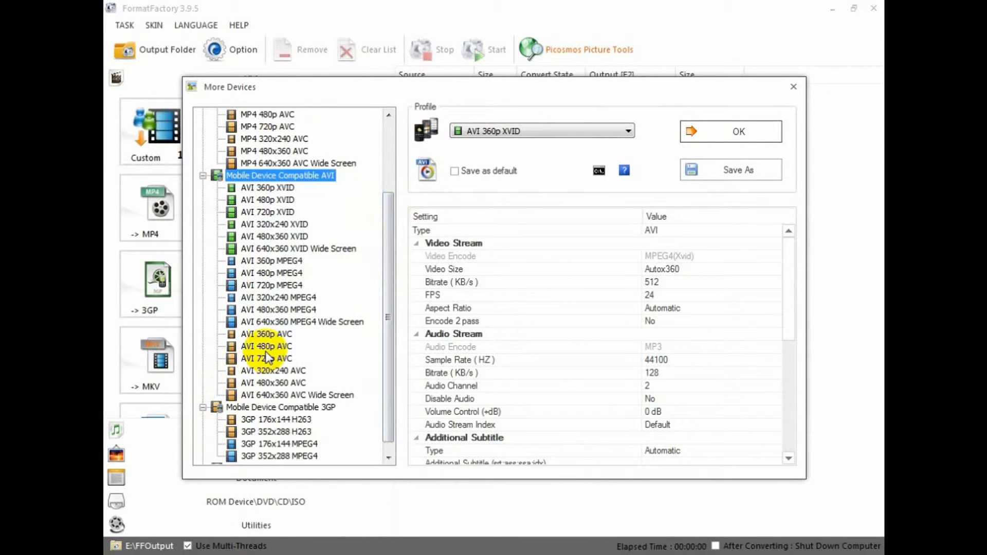
pyautogui.scroll(-1, 253, 363)
pyautogui.click(203, 456)
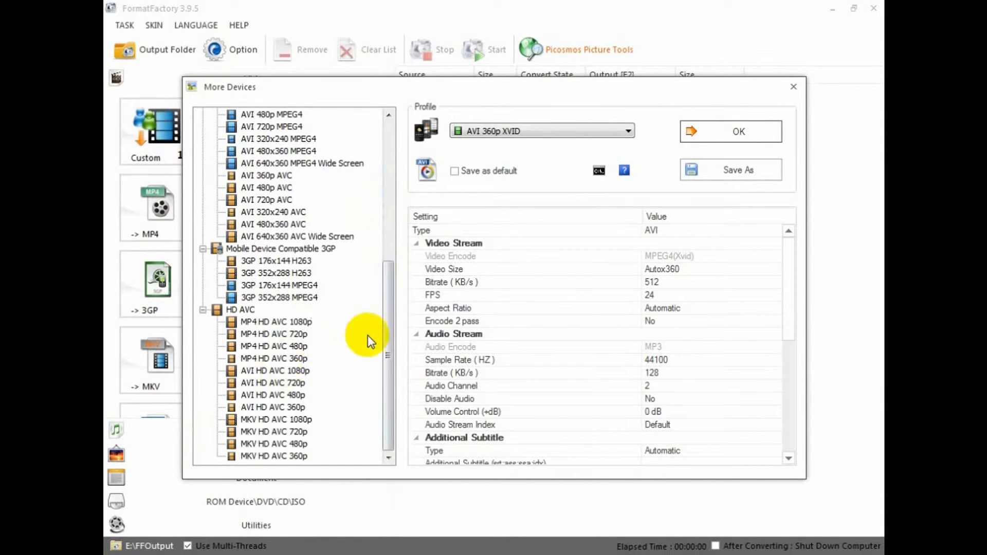
# - Review the AVI profile choices and the MP4 480p AVC and MP4 360p AVC settings, and close the device profiles without applying
pyautogui.scroll(5, 386, 337)
pyautogui.click(513, 135)
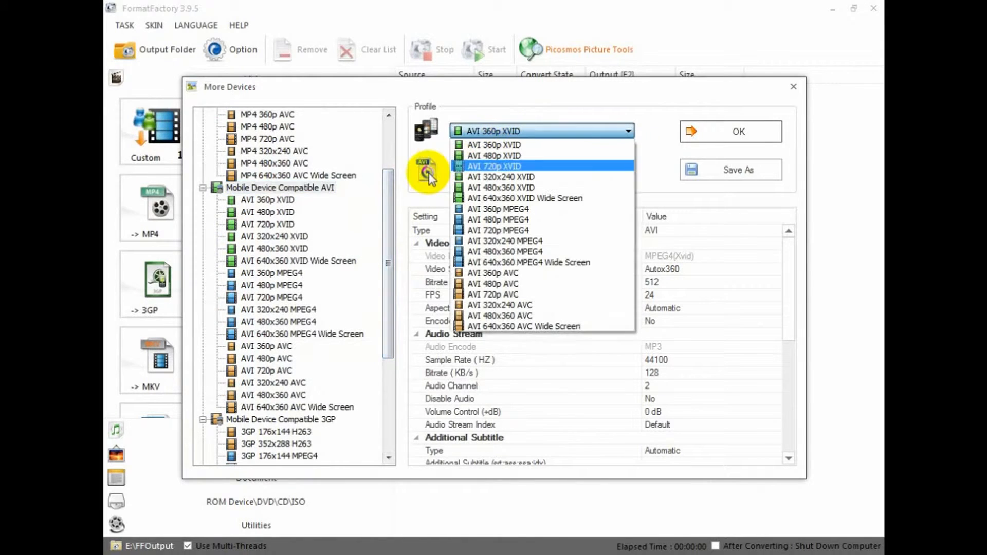
pyautogui.click(387, 210)
pyautogui.moveTo(392, 169); pyautogui.dragTo(392, 127)
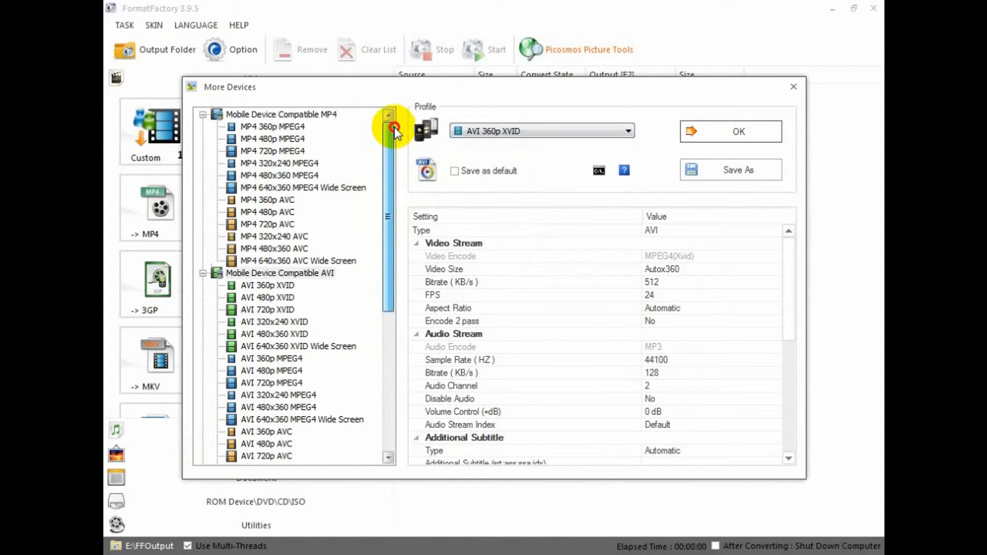
pyautogui.click(270, 213)
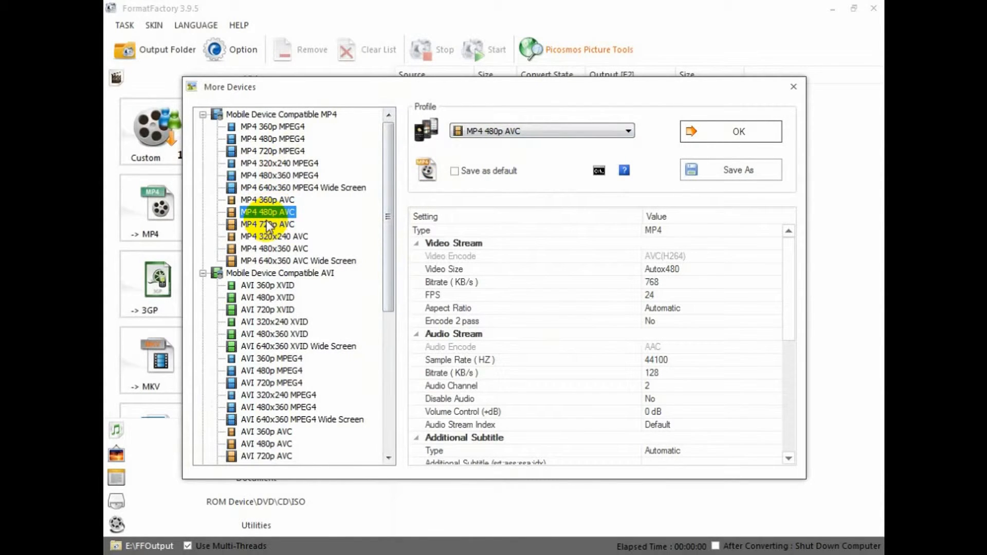
pyautogui.click(254, 200)
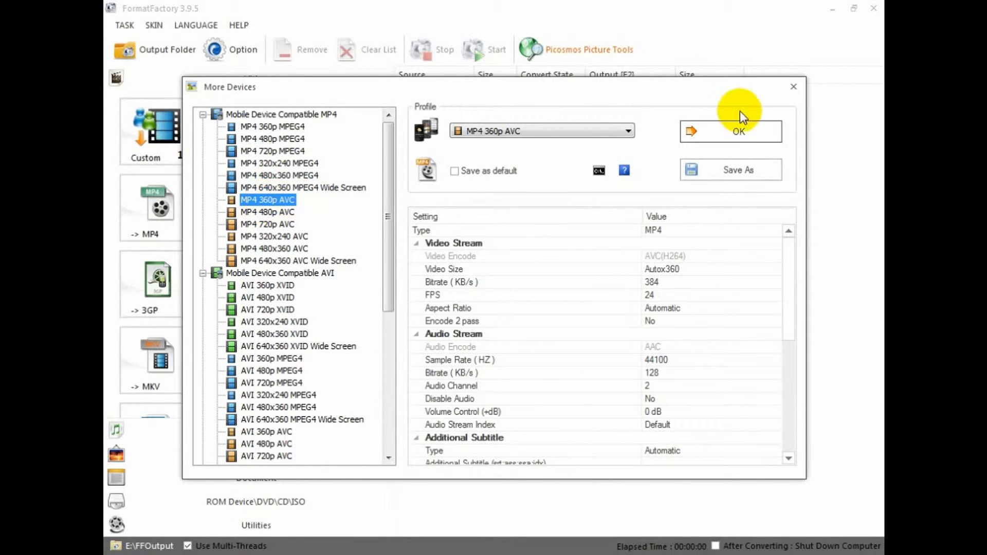
pyautogui.click(794, 86)
# - Minimize Format Factory, refresh the desktop and check the file size in the "New Manqabat" video's properties
pyautogui.click(832, 8)
pyautogui.rightClick(510, 81)
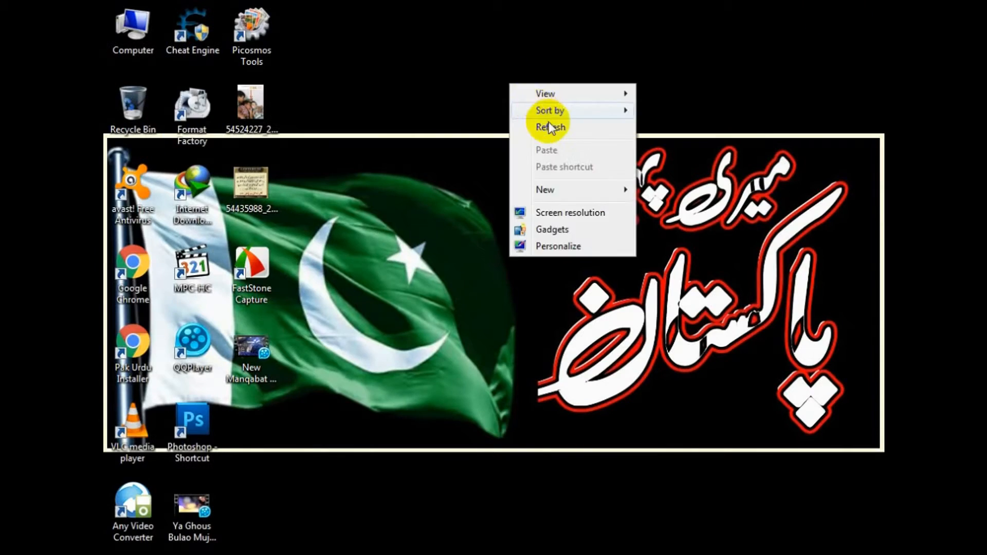
pyautogui.click(555, 128)
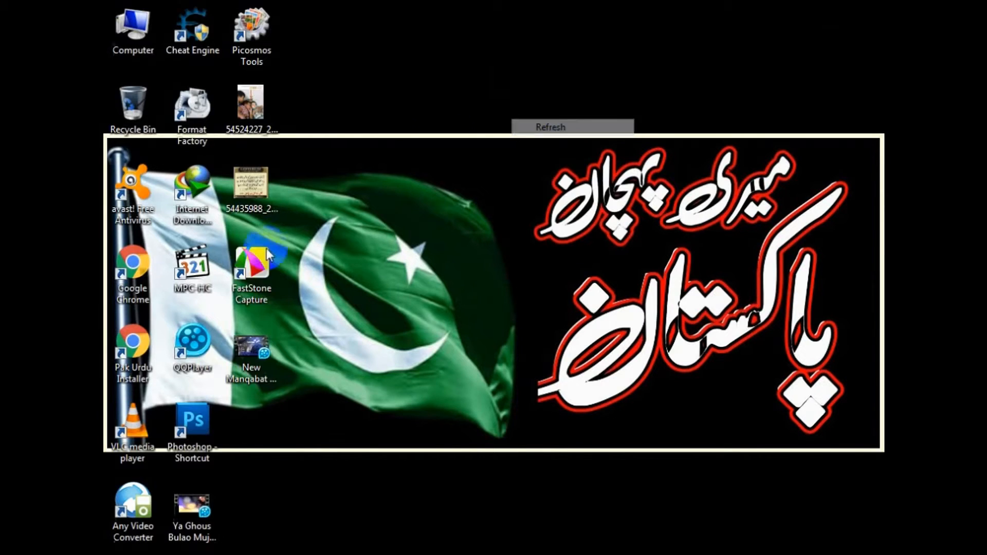
pyautogui.rightClick(261, 366)
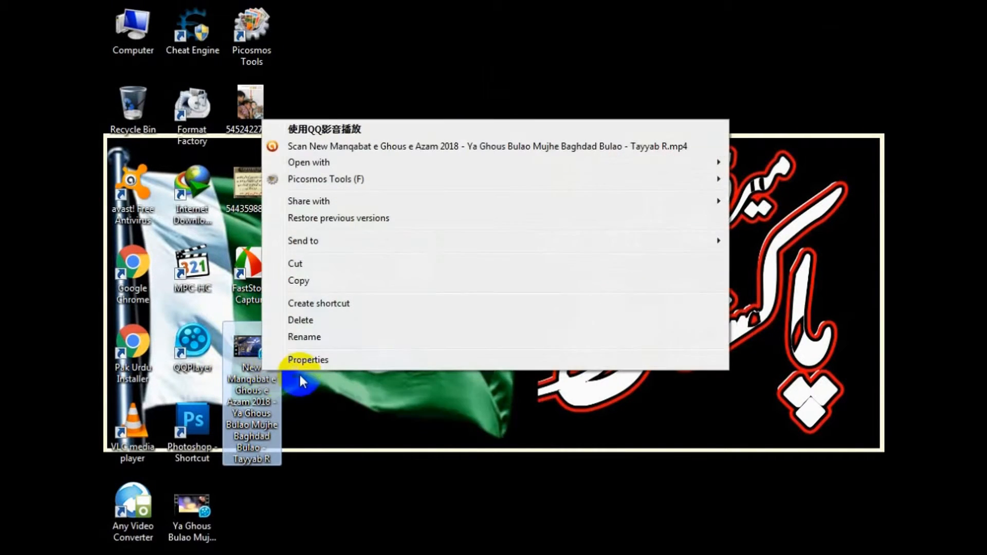
pyautogui.click(303, 360)
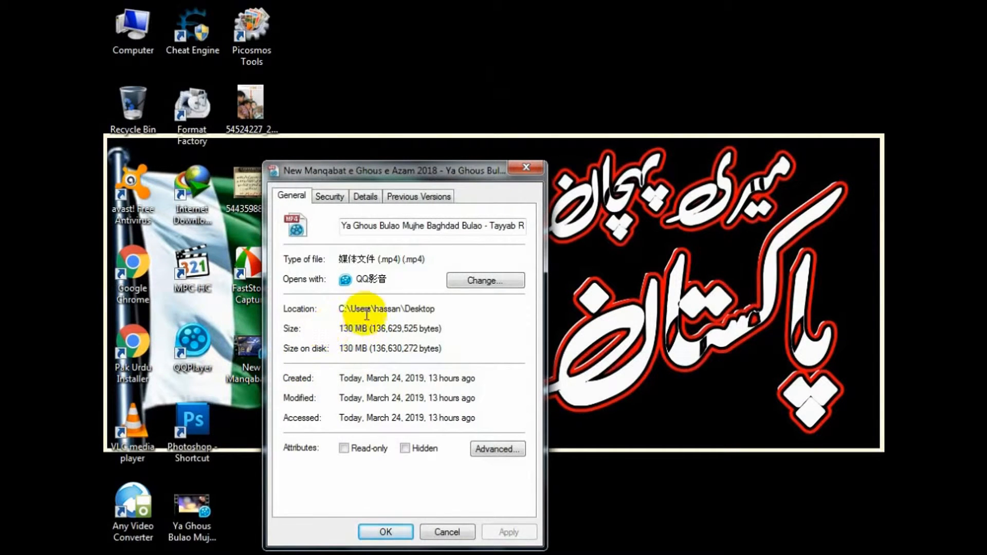
pyautogui.click(526, 168)
# - Play the "New Manqabat" video in QQPlayer with the volume at 0% to check its length, and close the player
pyautogui.doubleClick(252, 356)
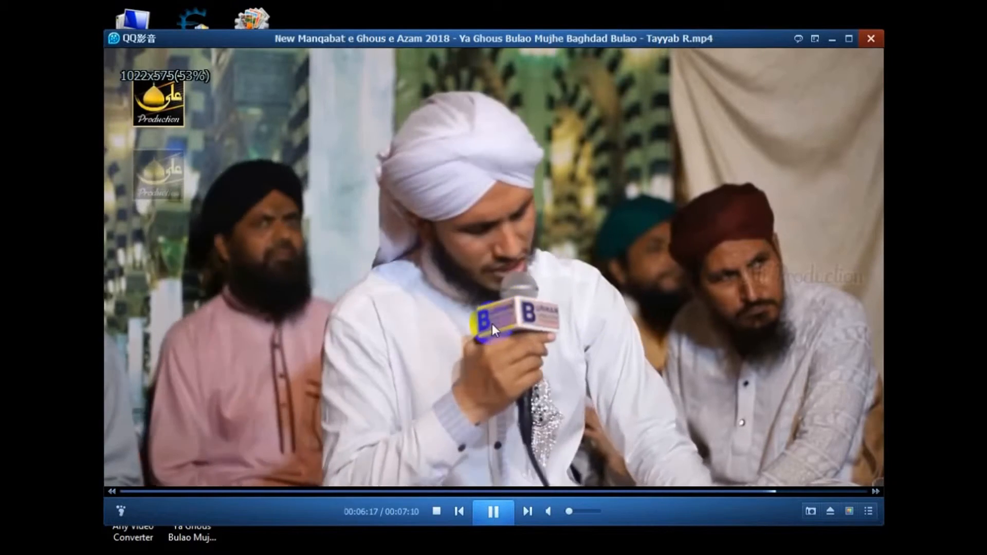
pyautogui.scroll(1, 492, 324)
pyautogui.scroll(-4, 437, 453)
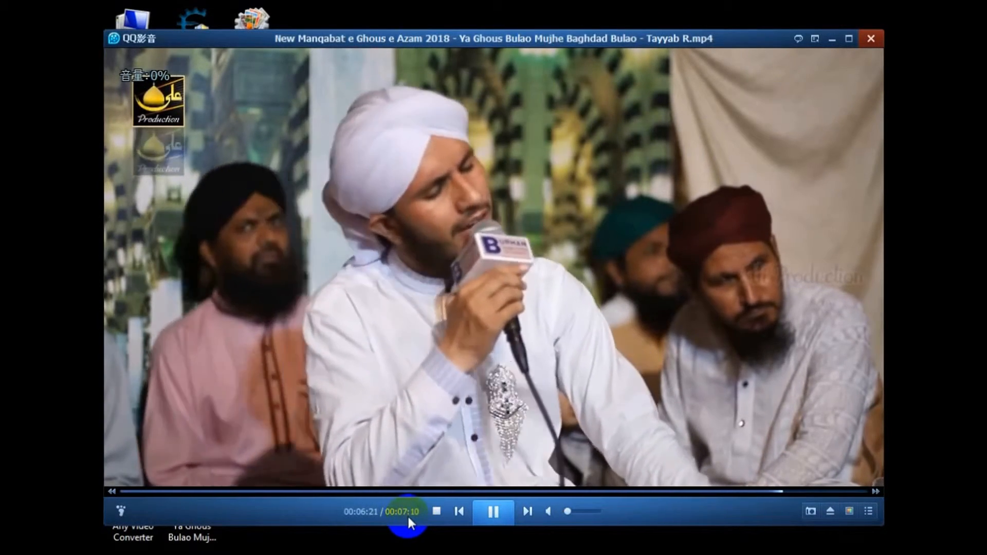
pyautogui.click(870, 39)
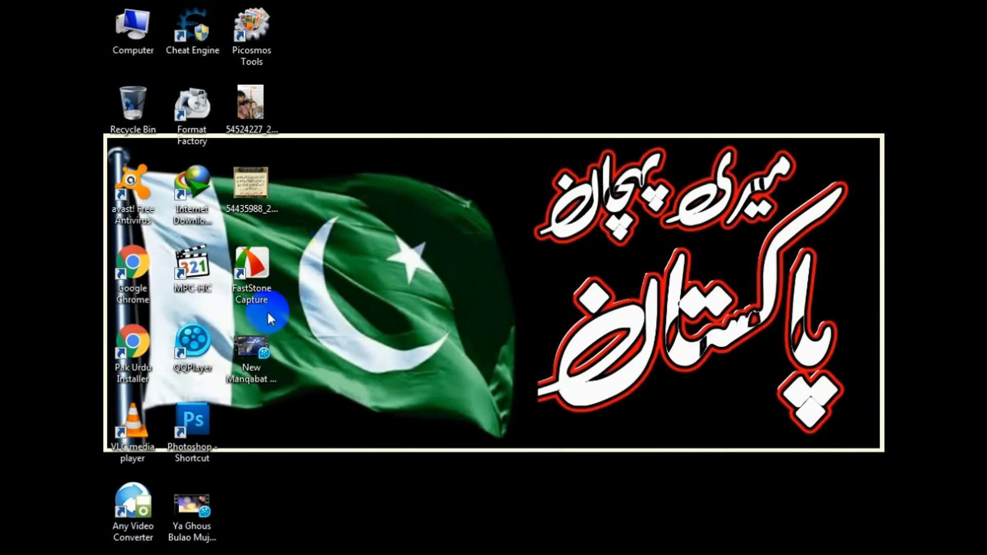
# - Recheck the "New Manqabat" video's file size in its properties and close them
pyautogui.click(257, 349)
pyautogui.rightClick(245, 373)
pyautogui.click(290, 368)
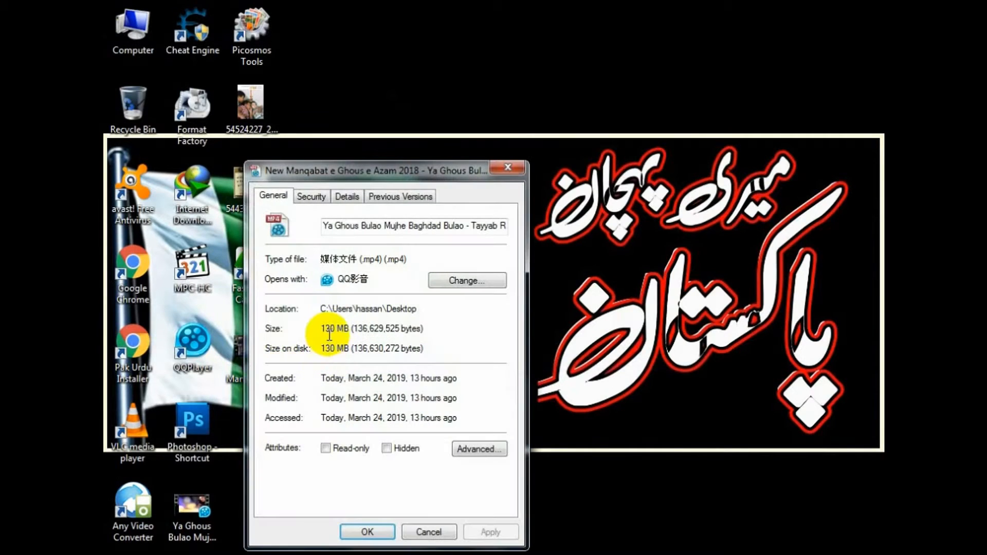
pyautogui.click(510, 168)
pyautogui.rightClick(509, 159)
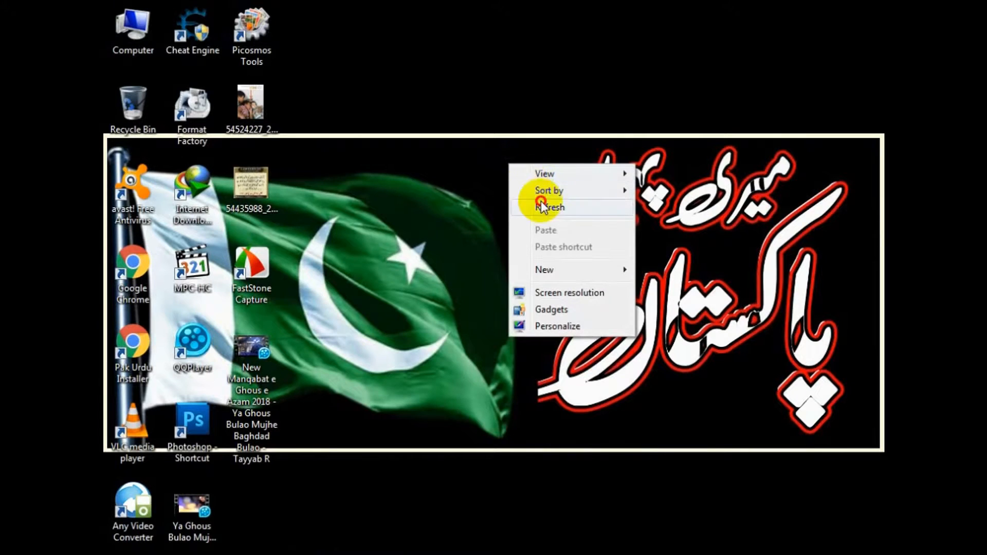
pyautogui.rightClick(524, 194)
pyautogui.rightClick(514, 204)
pyautogui.rightClick(512, 221)
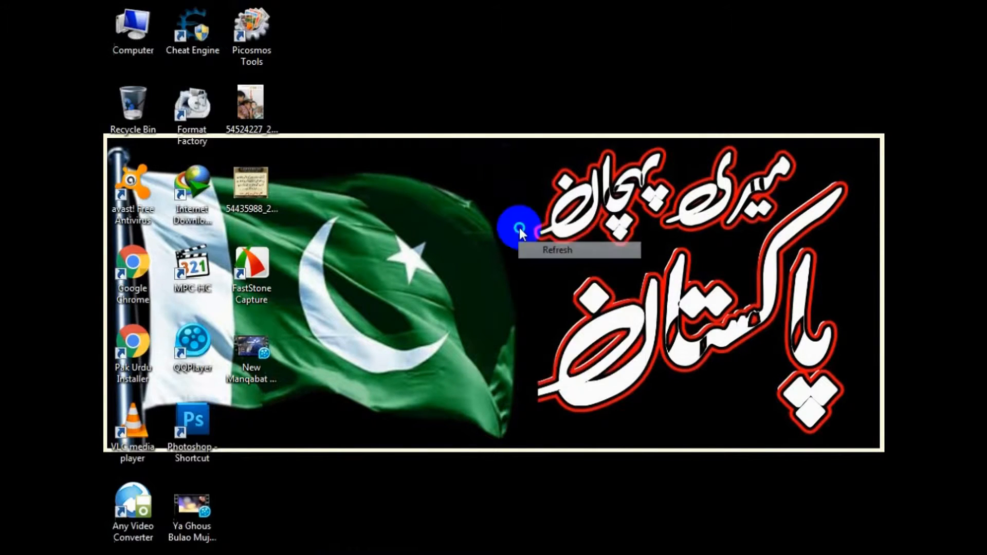
pyautogui.rightClick(511, 238)
pyautogui.click(544, 280)
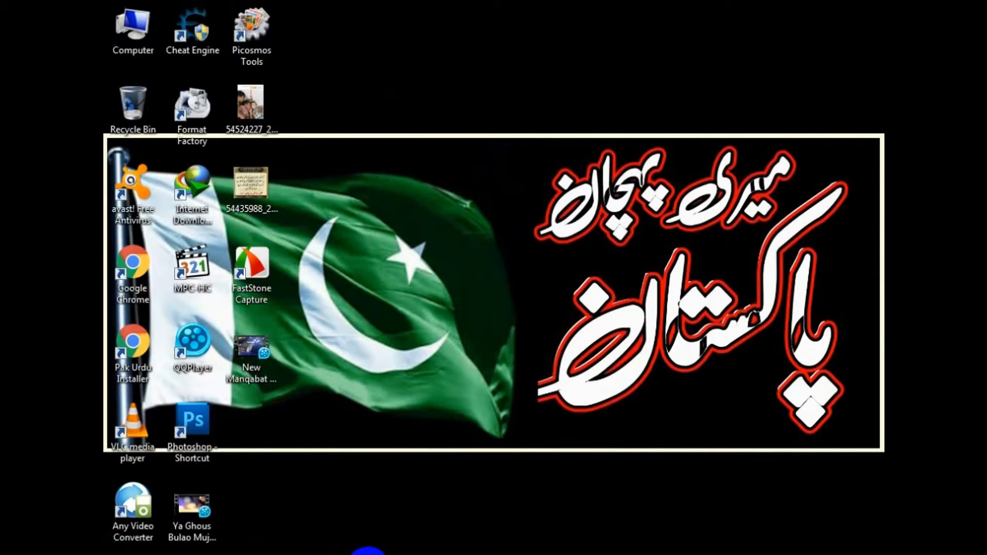
# - Return to Format Factory, briefly open the MP4 conversion dialog, and look through the available video and audio output formats
pyautogui.click(368, 551)
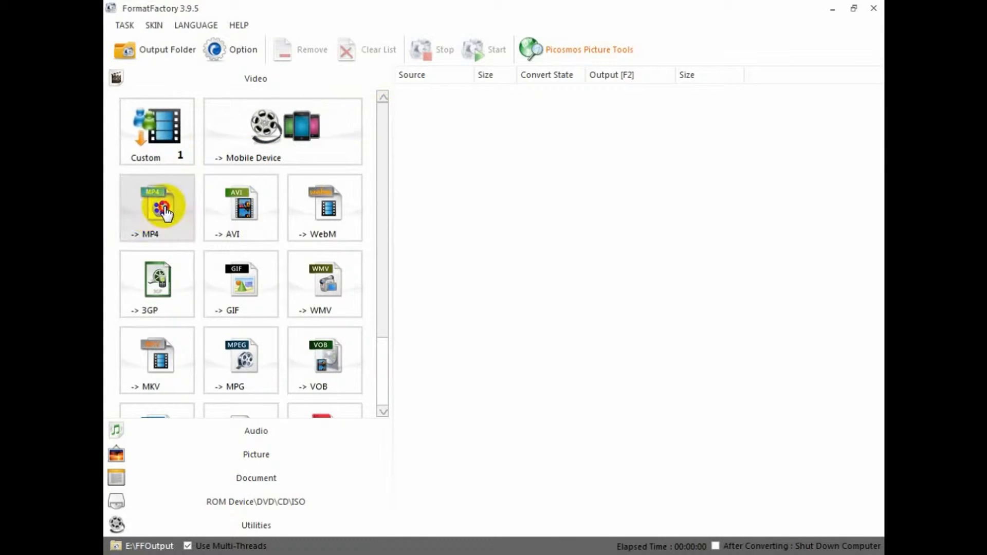
pyautogui.click(147, 217)
pyautogui.click(798, 53)
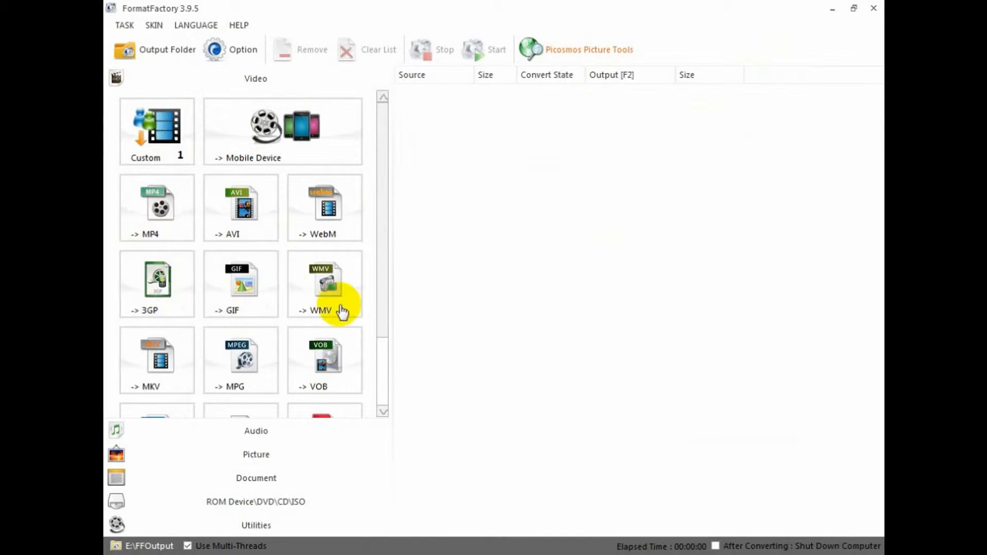
pyautogui.scroll(-1, 381, 239)
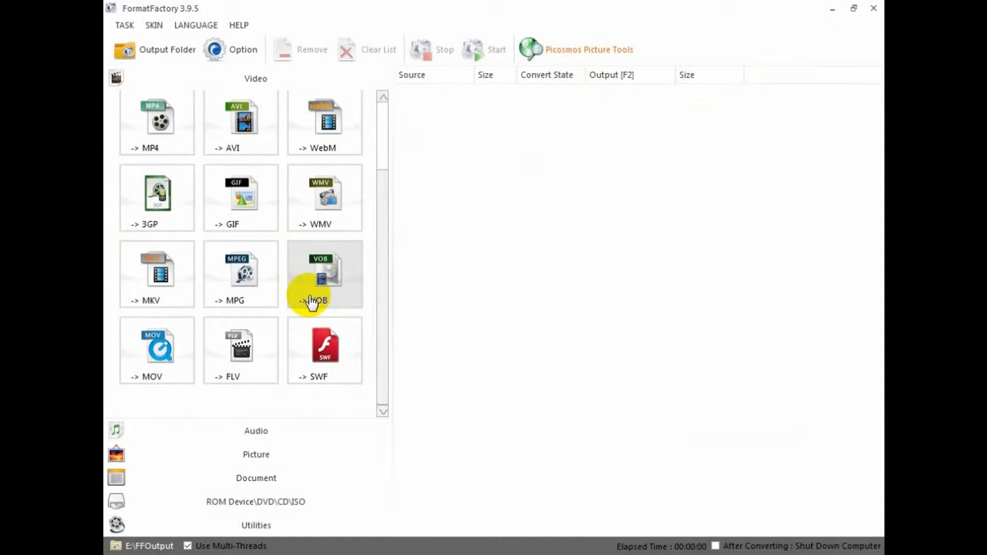
pyautogui.click(257, 433)
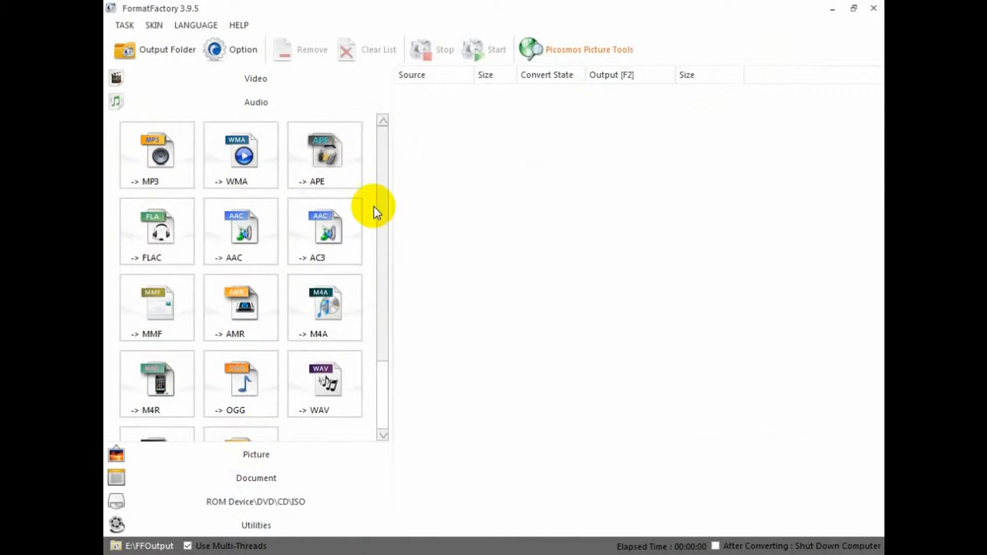
# - Look through the remaining audio, picture and document output formats, and return to the video formats
pyautogui.moveTo(384, 304)
pyautogui.mouseDown()
pyautogui.moveTo(388, 341)
pyautogui.moveTo(385, 290)
pyautogui.mouseUp()
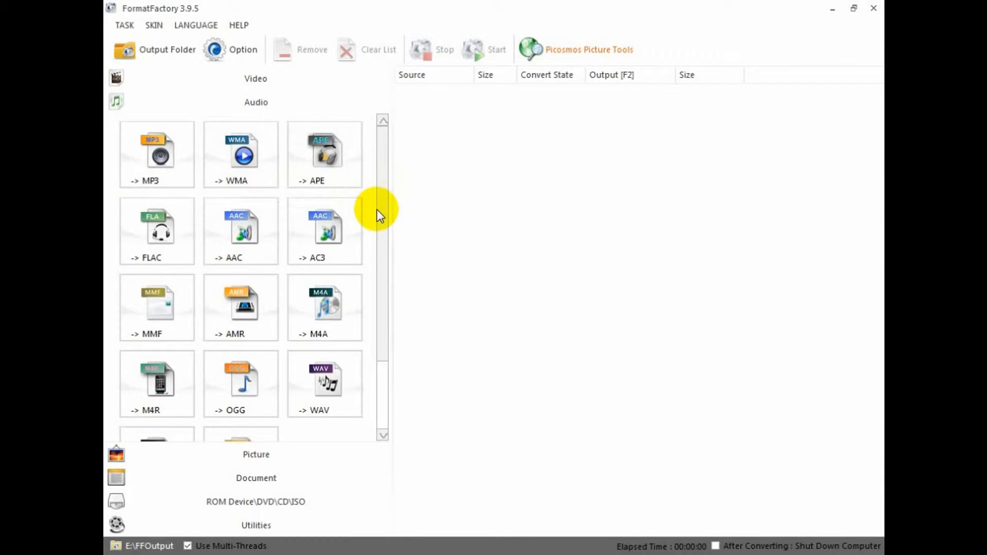
pyautogui.scroll(-3, 234, 267)
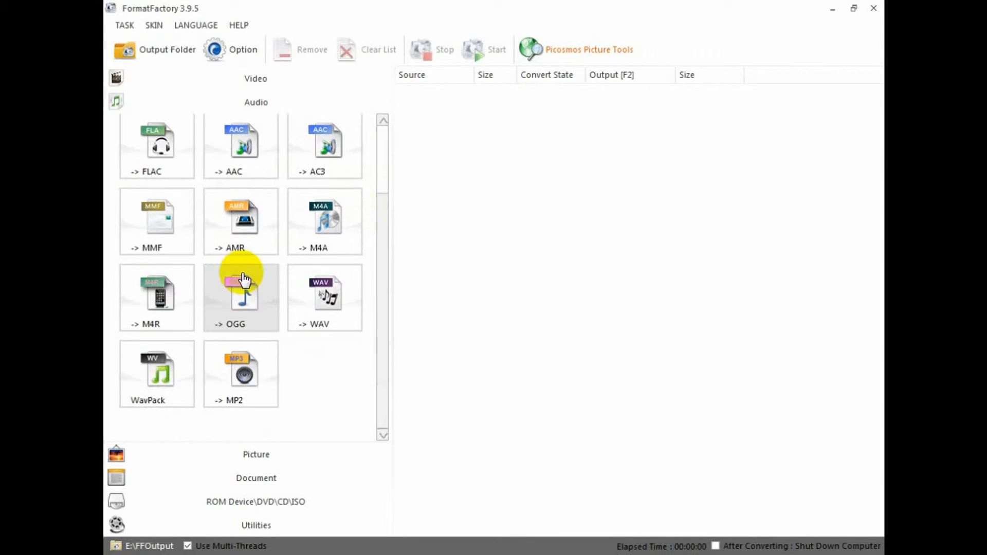
pyautogui.click(266, 455)
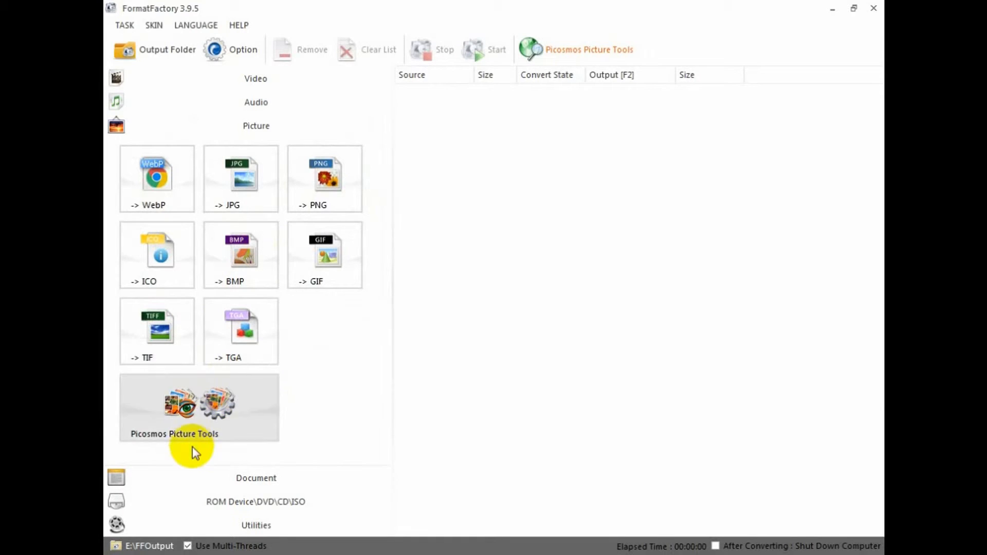
pyautogui.click(255, 479)
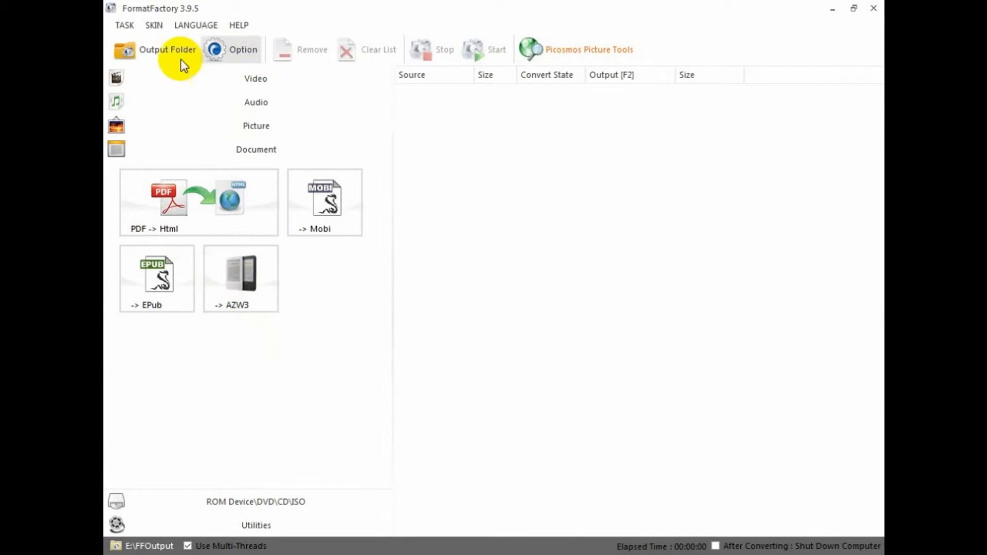
pyautogui.click(256, 85)
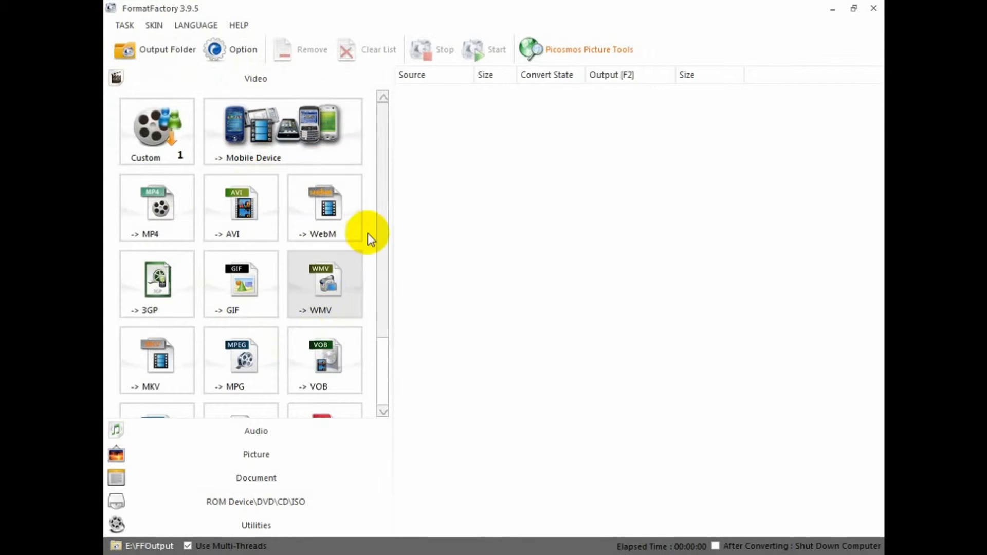
pyautogui.scroll(-3, 388, 207)
pyautogui.scroll(3, 368, 282)
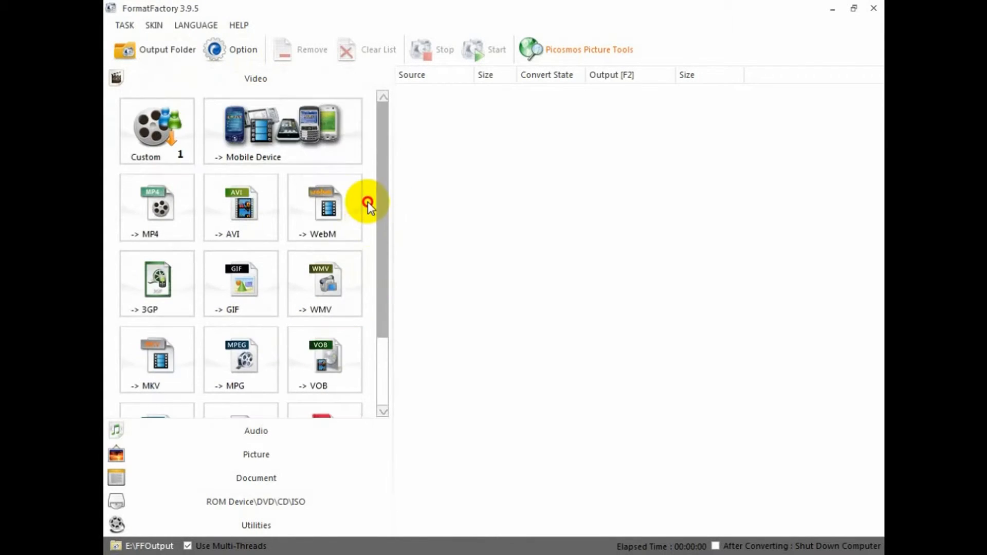
# - Choose the MP4 360p AVC profile for a mobile device conversion and review its video, audio and subtitle settings
pyautogui.click(271, 142)
pyautogui.click(575, 129)
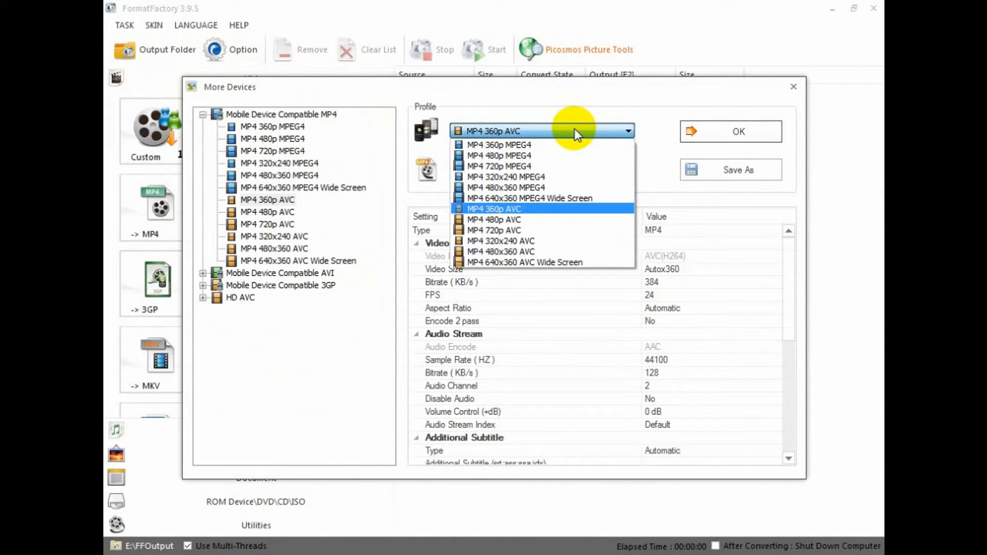
pyautogui.click(500, 211)
pyautogui.click(788, 261)
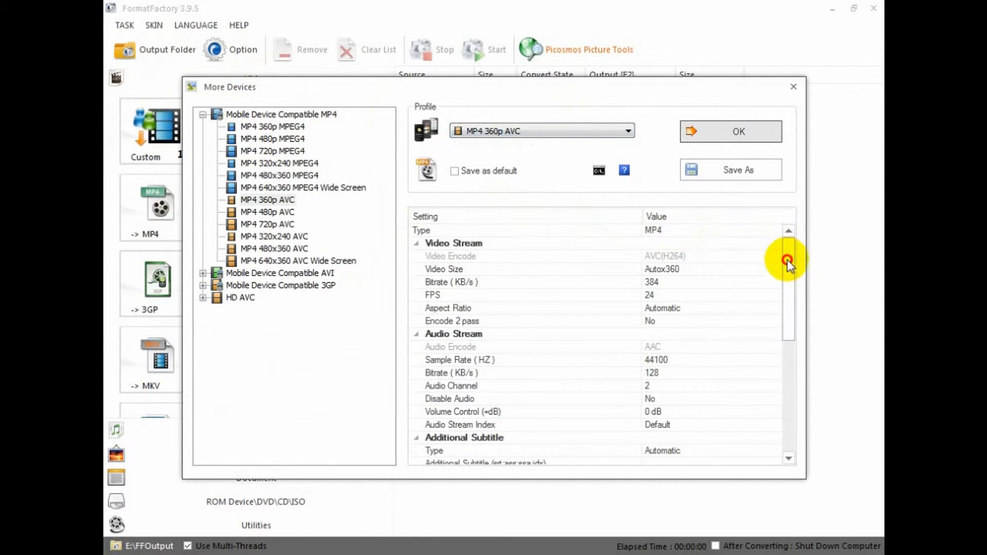
pyautogui.moveTo(788, 261)
pyautogui.mouseDown()
pyautogui.moveTo(788, 353)
pyautogui.moveTo(799, 370)
pyautogui.moveTo(800, 335)
pyautogui.moveTo(682, 306)
pyautogui.moveTo(666, 254)
pyautogui.moveTo(789, 331)
pyautogui.moveTo(793, 242)
pyautogui.moveTo(792, 252)
pyautogui.mouseUp()
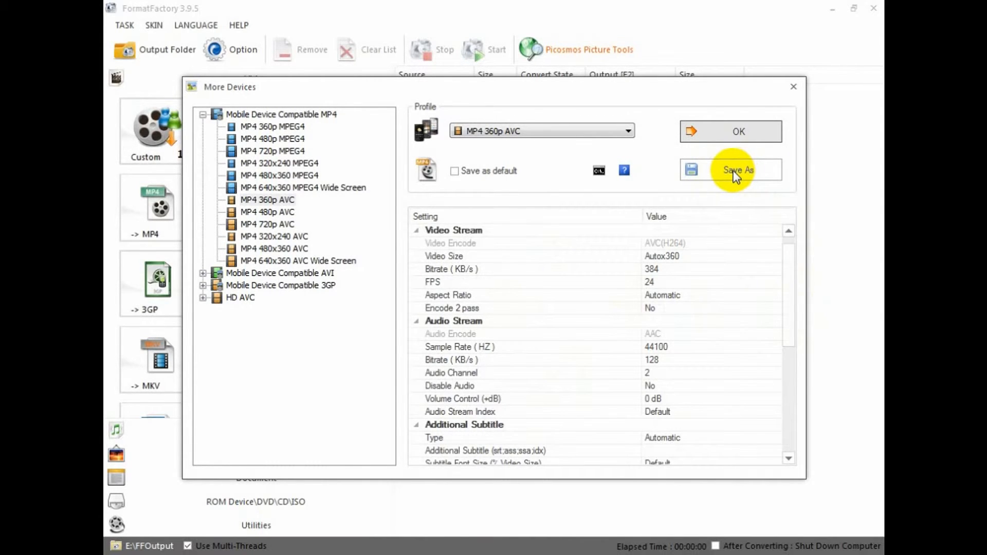
pyautogui.scroll(1, 776, 272)
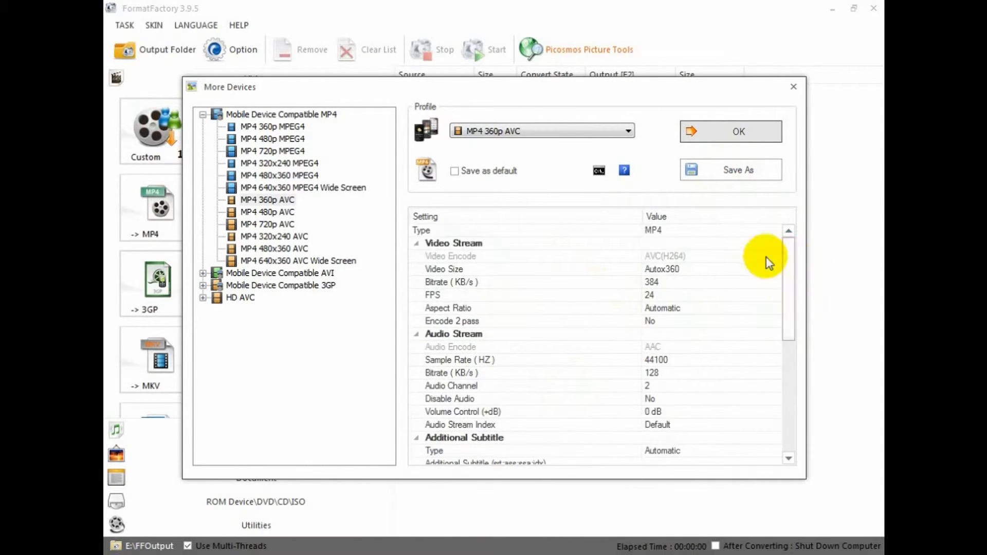
pyautogui.moveTo(789, 264); pyautogui.dragTo(787, 330)
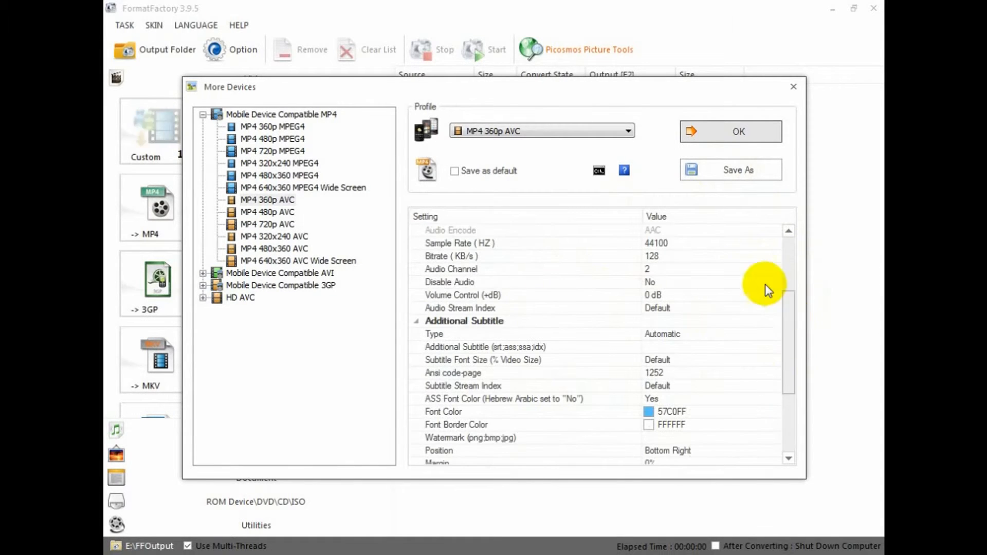
# - Save the current settings as a custom profile named "Custom AVC MP4" with icon 21
pyautogui.click(731, 173)
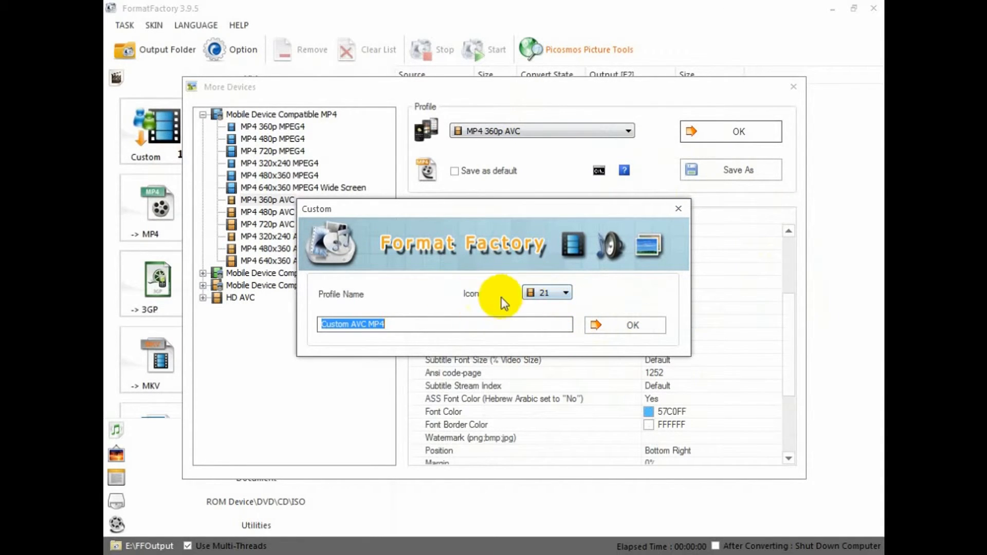
pyautogui.click(625, 324)
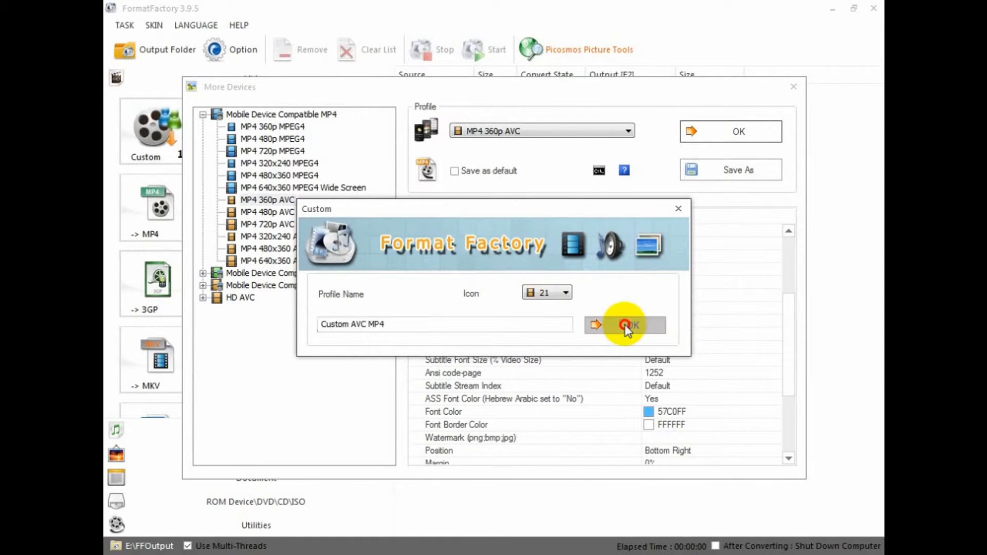
pyautogui.click(502, 335)
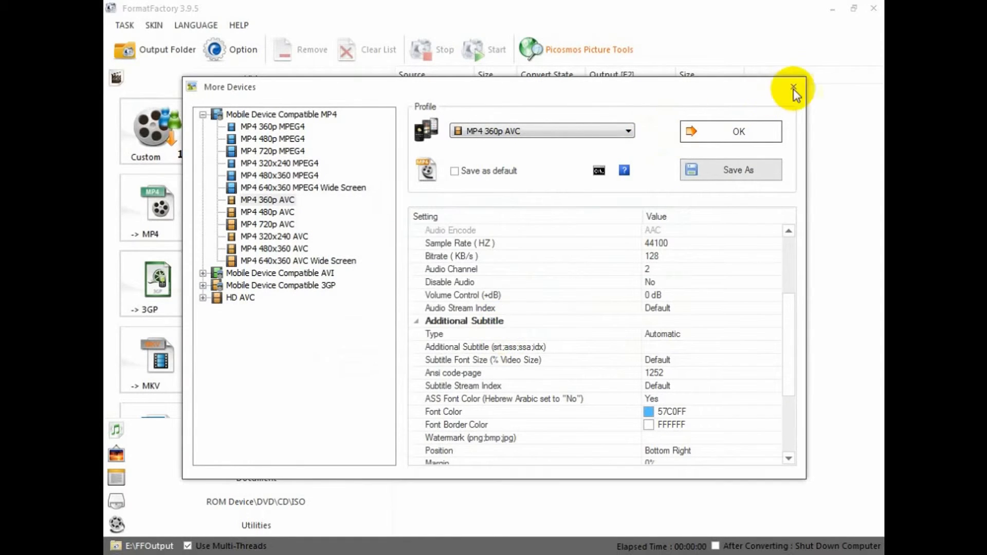
# - Confirm the MP4 360p AVC output settings and add the "New Manqabat" video from the desktop to the conversion
pyautogui.click(721, 137)
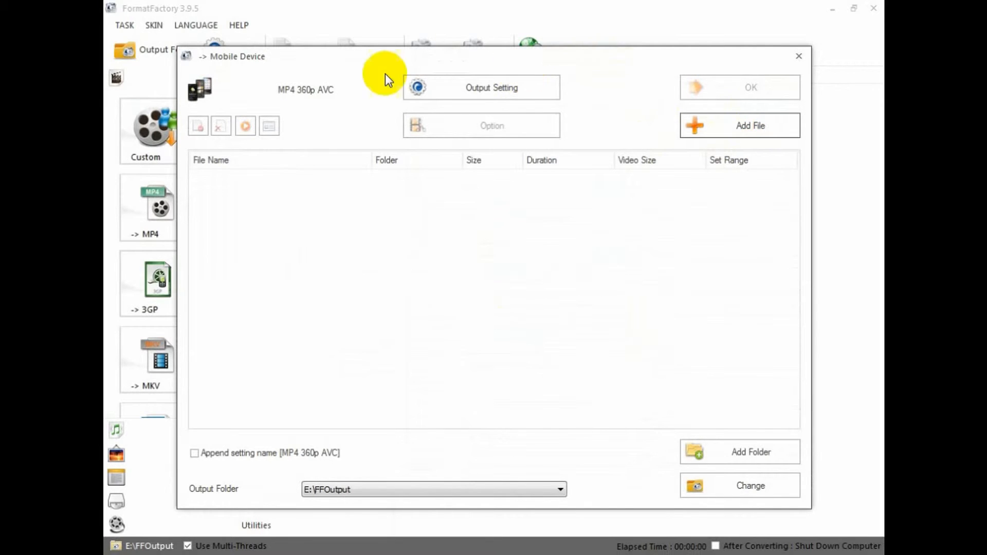
pyautogui.click(480, 92)
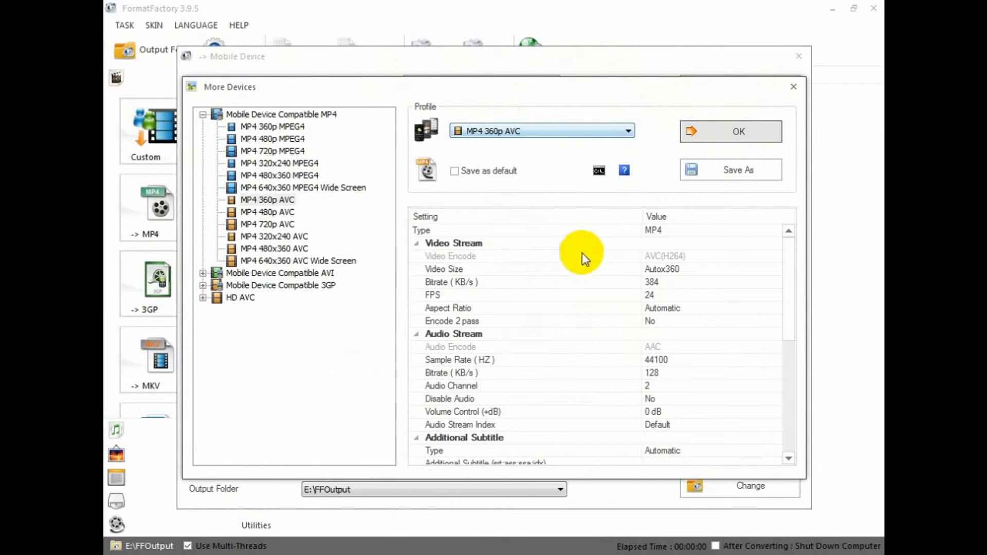
pyautogui.click(733, 132)
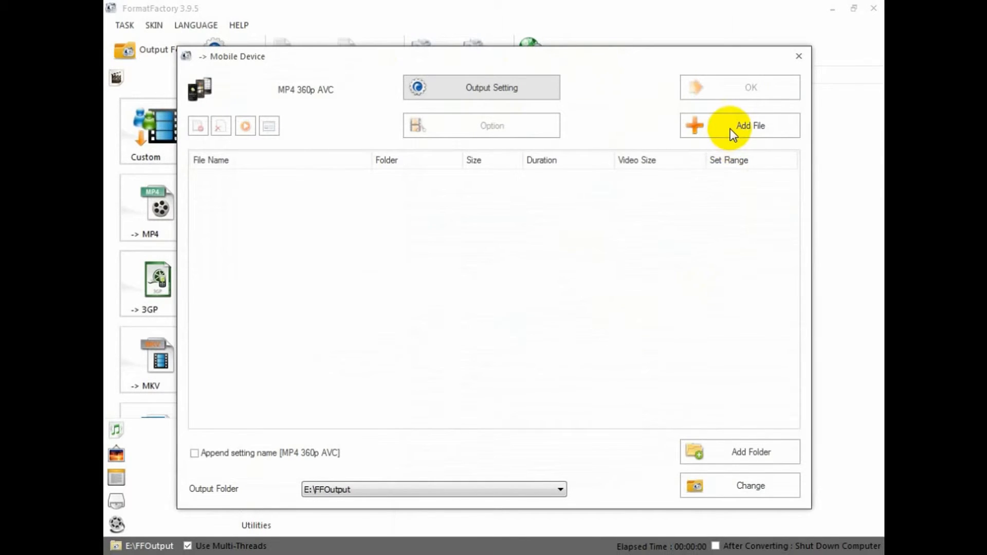
pyautogui.click(730, 129)
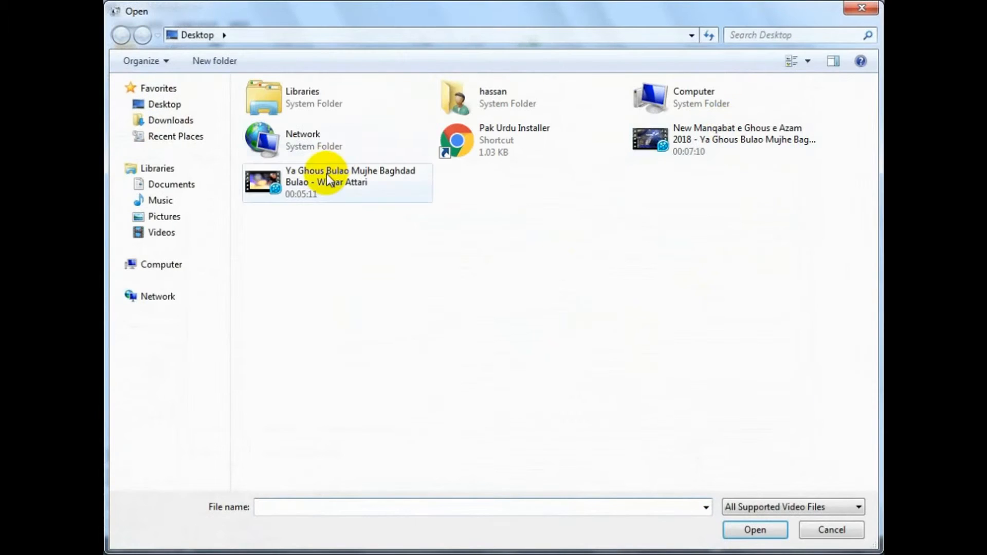
pyautogui.doubleClick(698, 146)
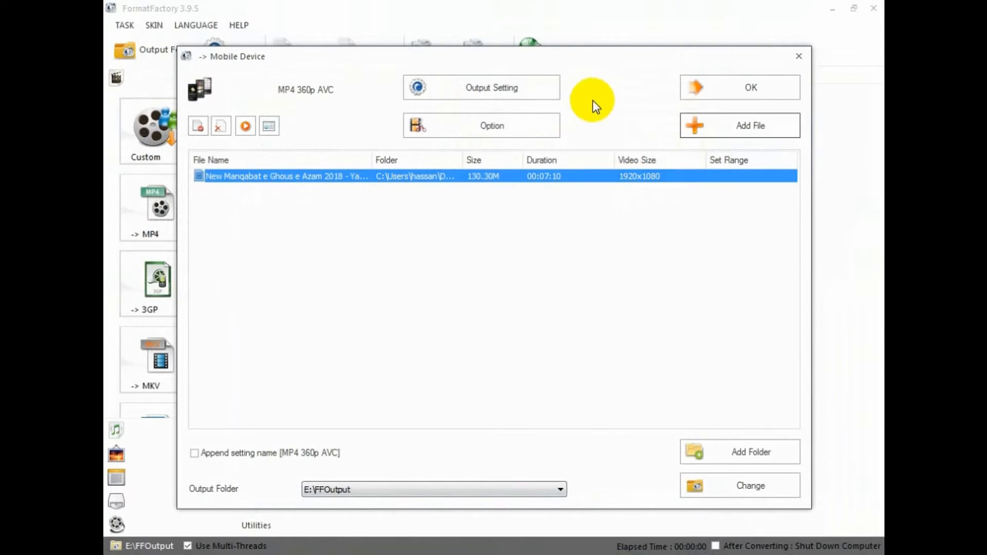
# - Preview the added video in its clip options, skip to different points in it, and close the options without setting a range
pyautogui.click(443, 124)
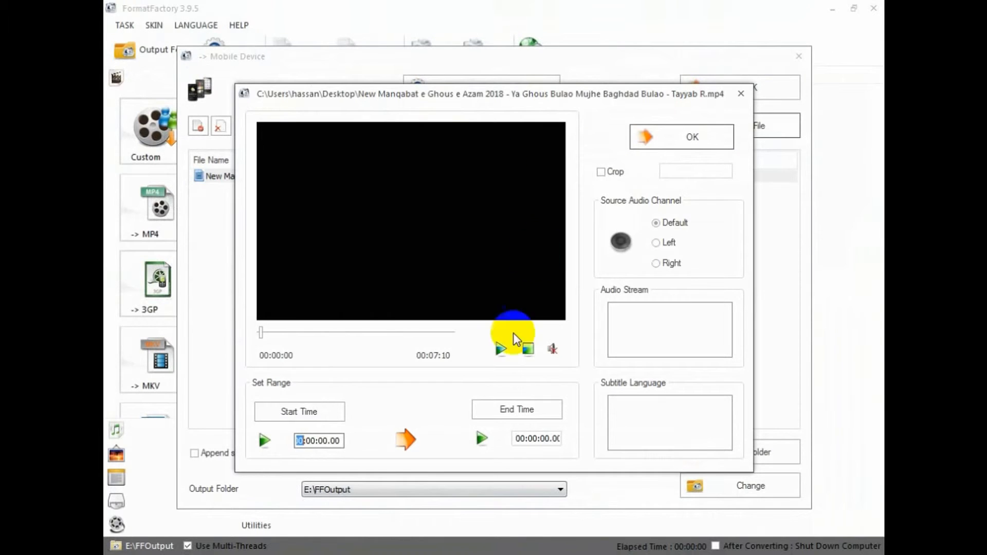
pyautogui.click(502, 349)
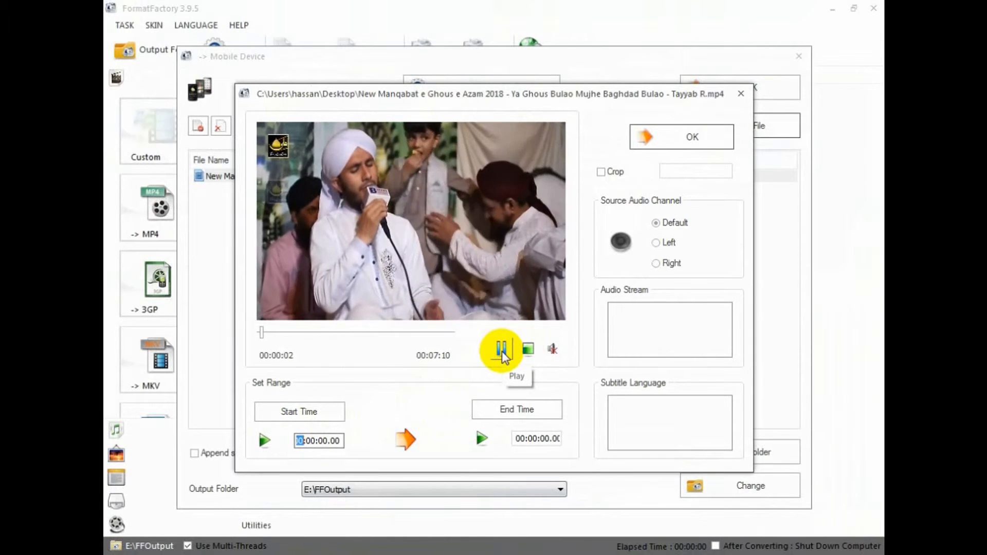
pyautogui.click(502, 350)
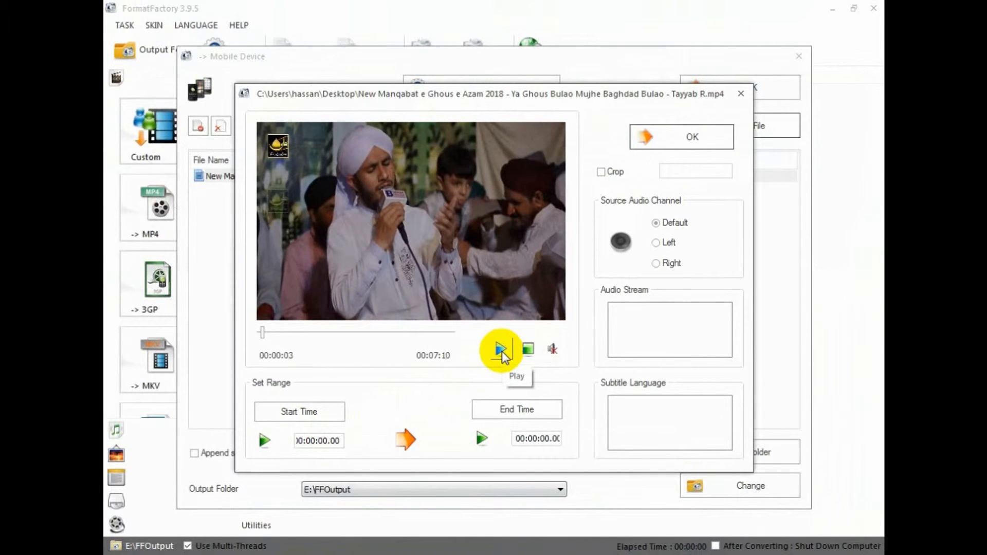
pyautogui.click(501, 351)
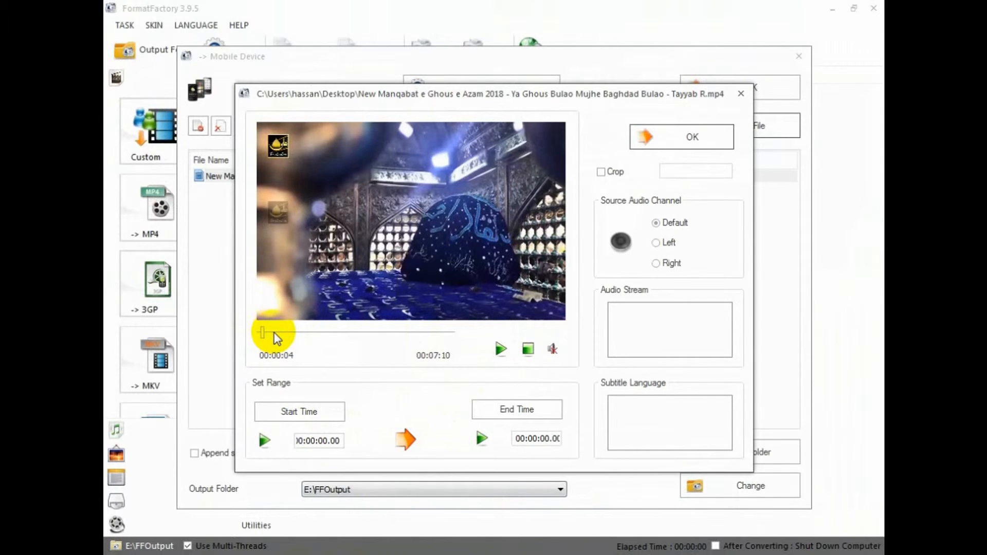
pyautogui.click(274, 332)
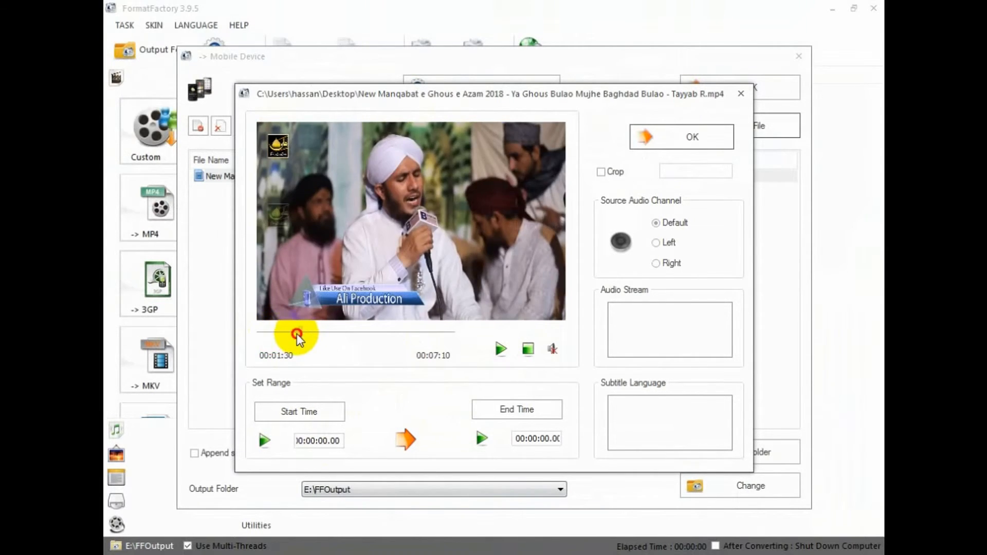
pyautogui.click(276, 334)
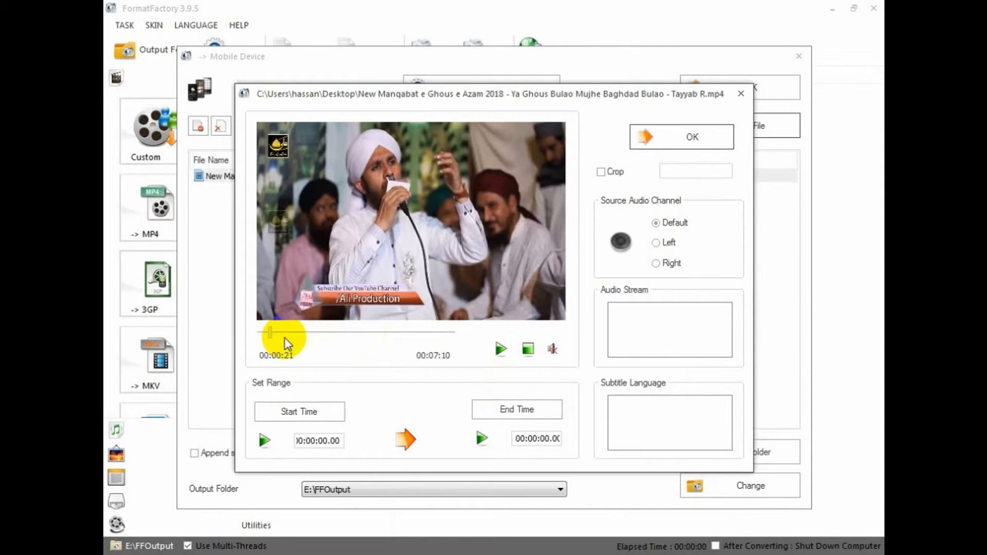
pyautogui.click(741, 94)
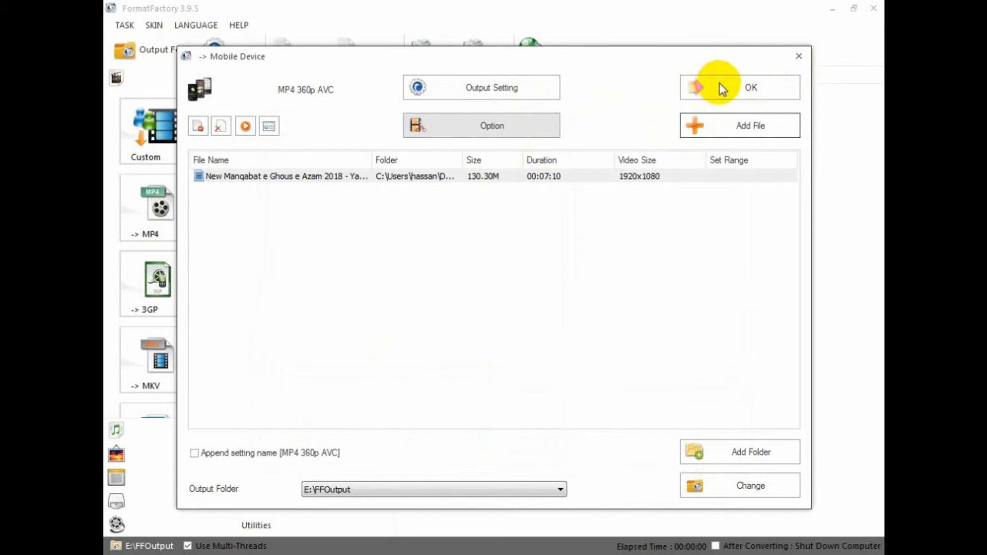
# - Queue the video, run its conversion, and minimize the FFOutput folder window once it opens
pyautogui.click(721, 85)
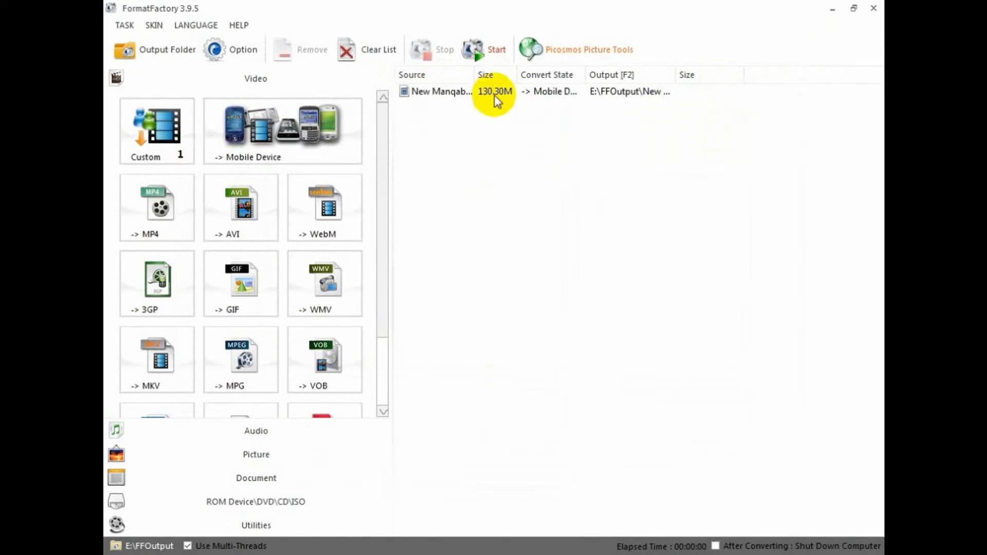
pyautogui.click(483, 51)
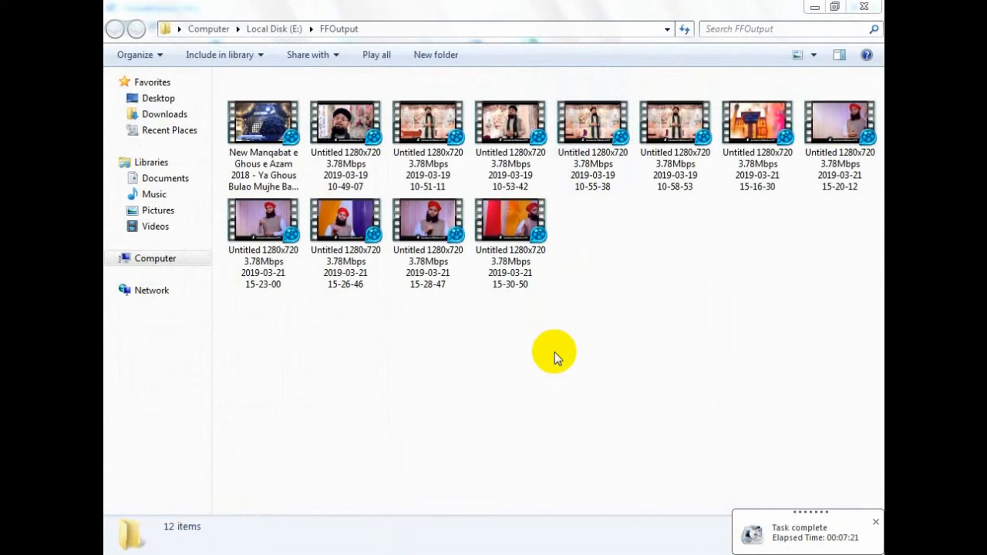
pyautogui.click(555, 355)
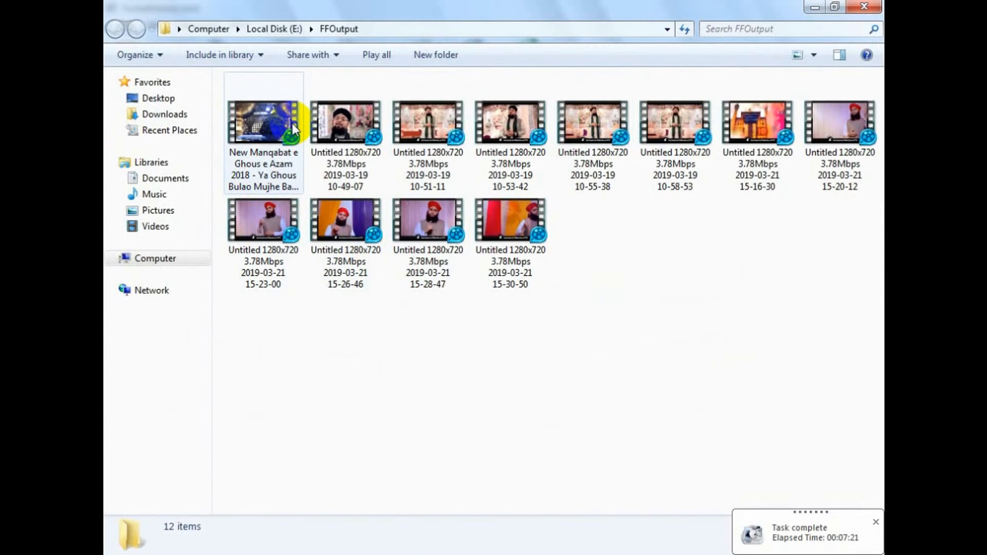
pyautogui.click(815, 7)
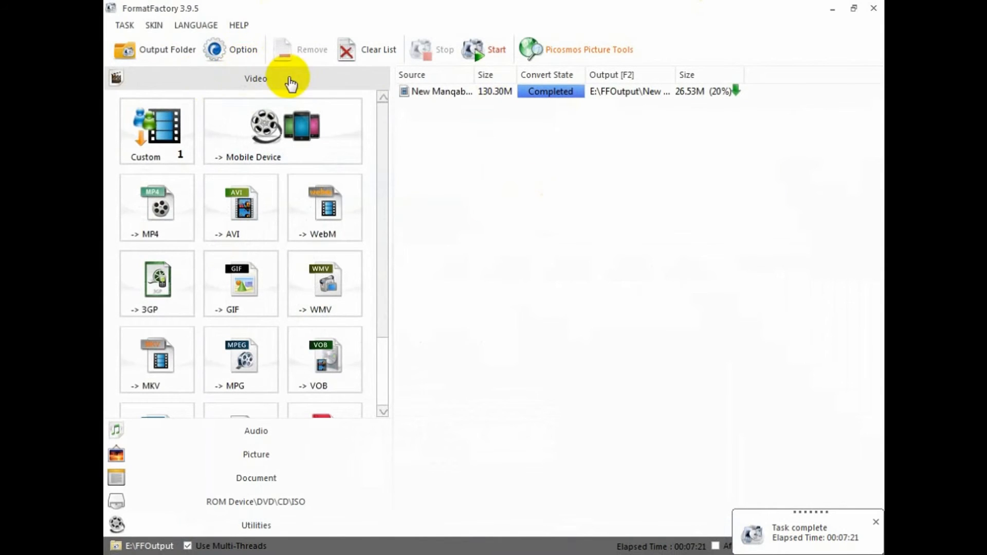
# - Check the output folder setting in the program options, browse the computer's drives for another location, and cancel the options
pyautogui.click(225, 53)
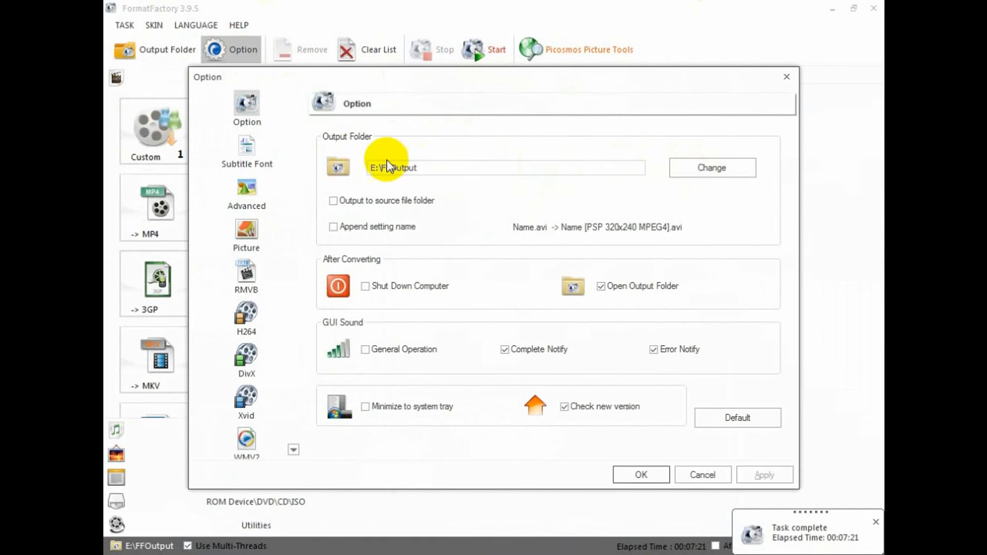
pyautogui.click(688, 171)
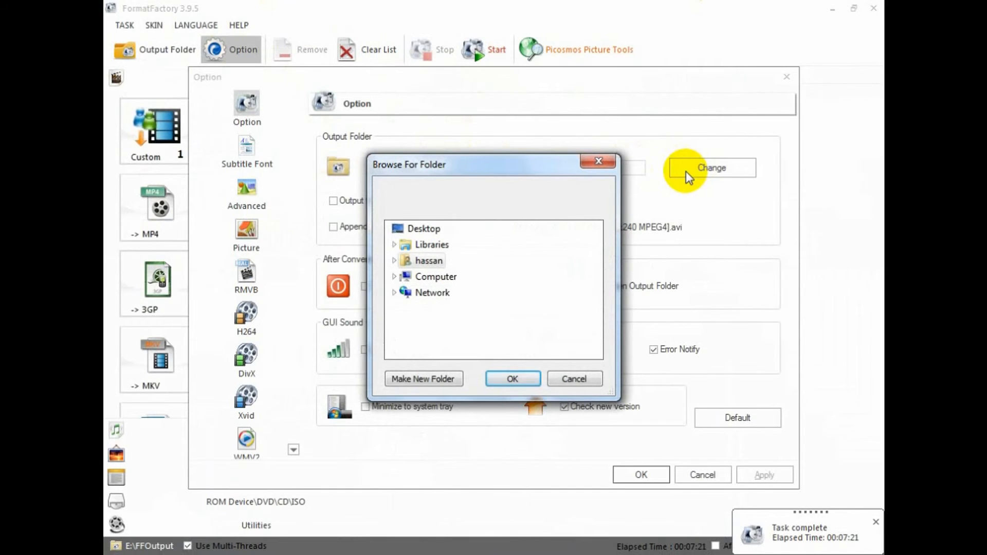
pyautogui.click(395, 278)
pyautogui.scroll(1, 419, 283)
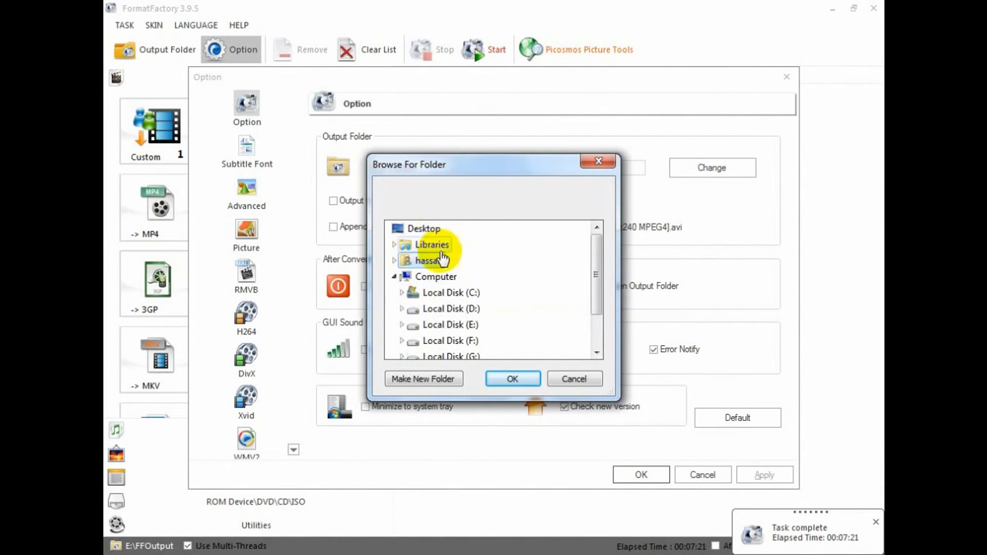
pyautogui.click(528, 377)
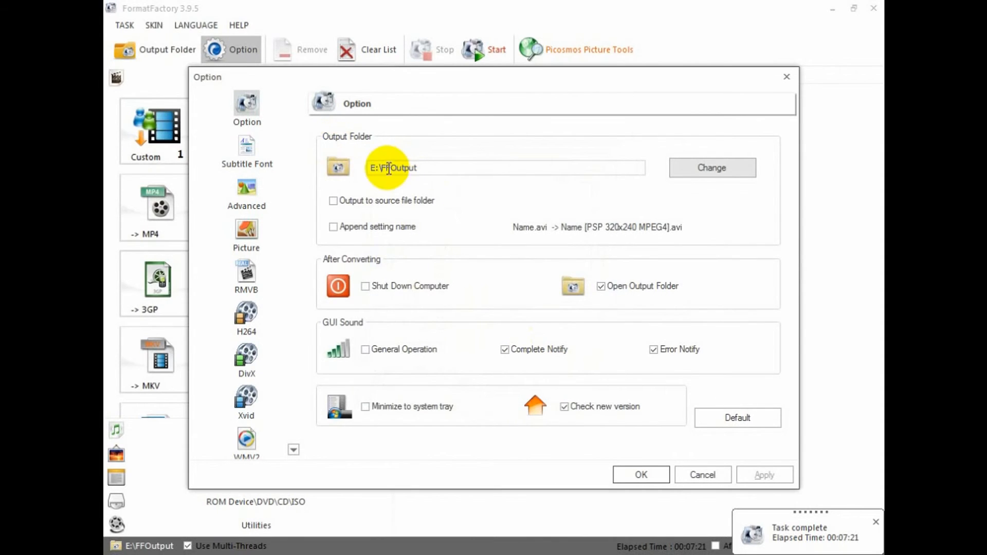
pyautogui.click(702, 474)
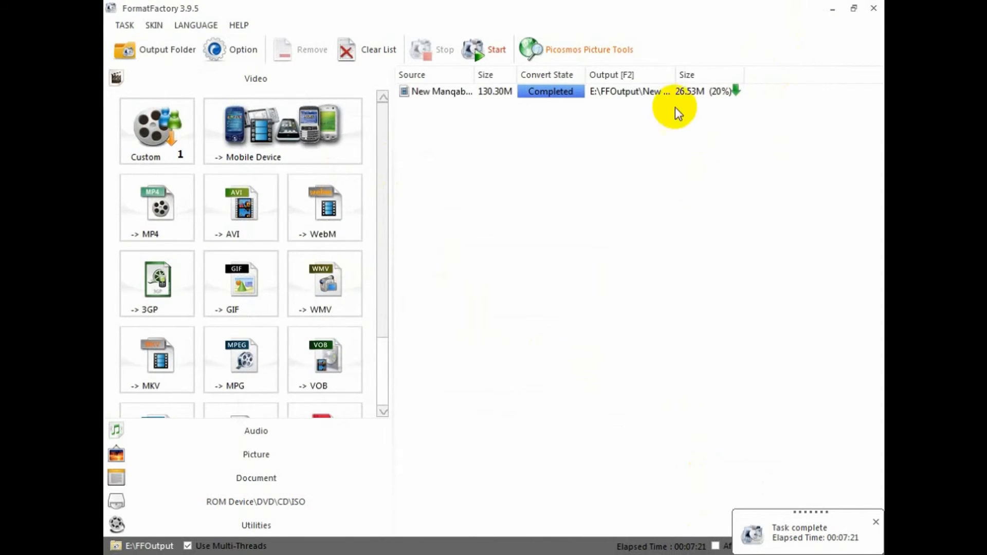
# - Compare the source size with the output size of the completed conversion in the task list
pyautogui.click(501, 97)
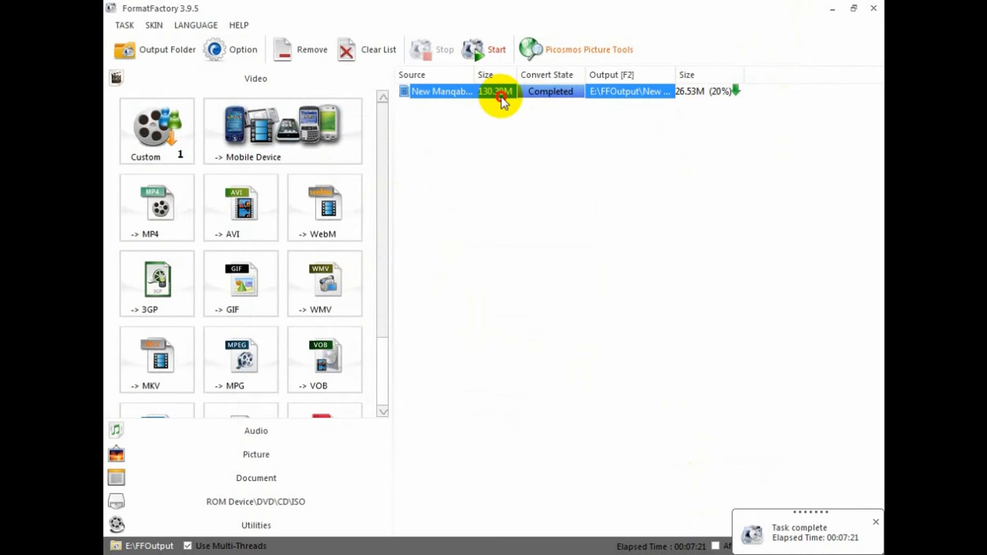
pyautogui.click(489, 103)
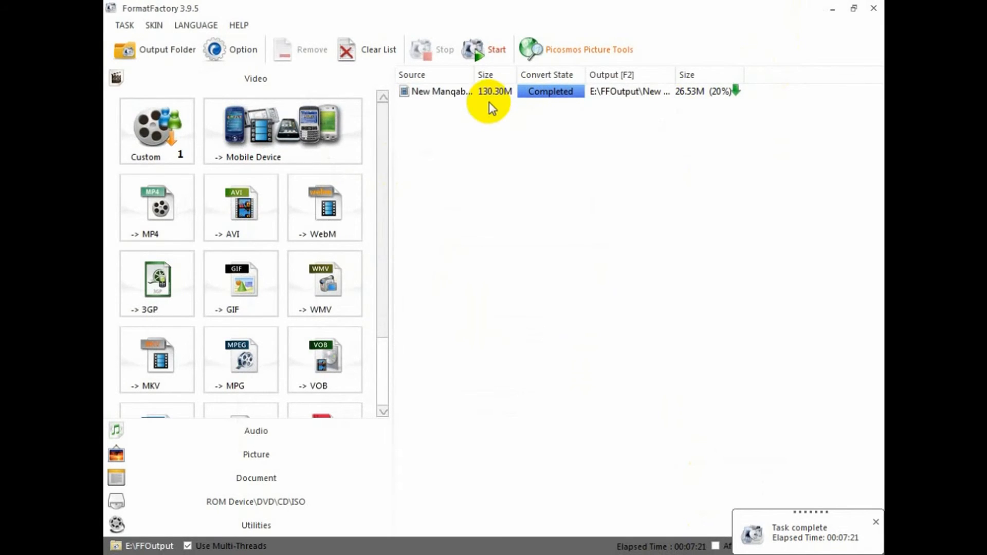
pyautogui.click(685, 97)
pyautogui.click(692, 111)
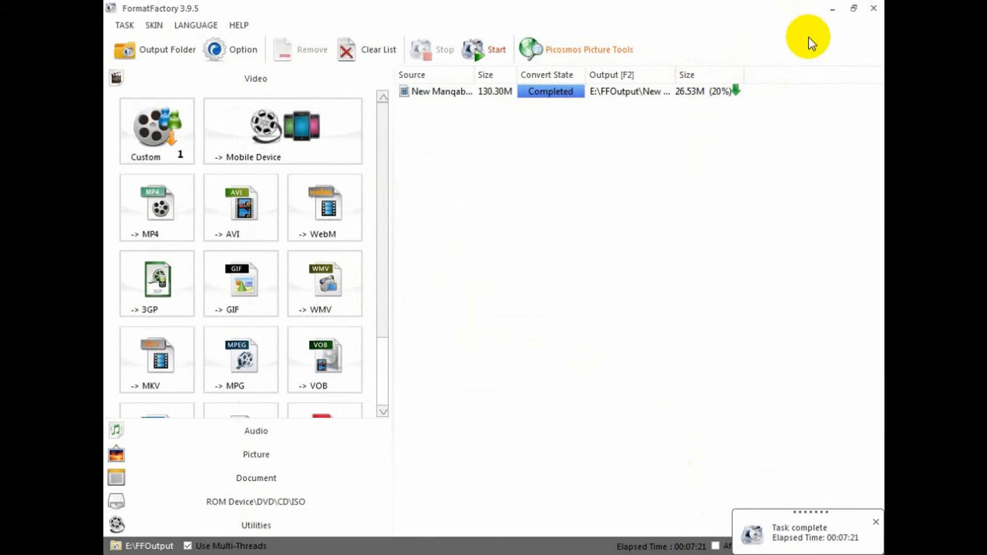
# - Minimize the converter, select the converted "New Manqabat" video in the FFOutput folder to view its details, and minimize the folder window
pyautogui.click(832, 10)
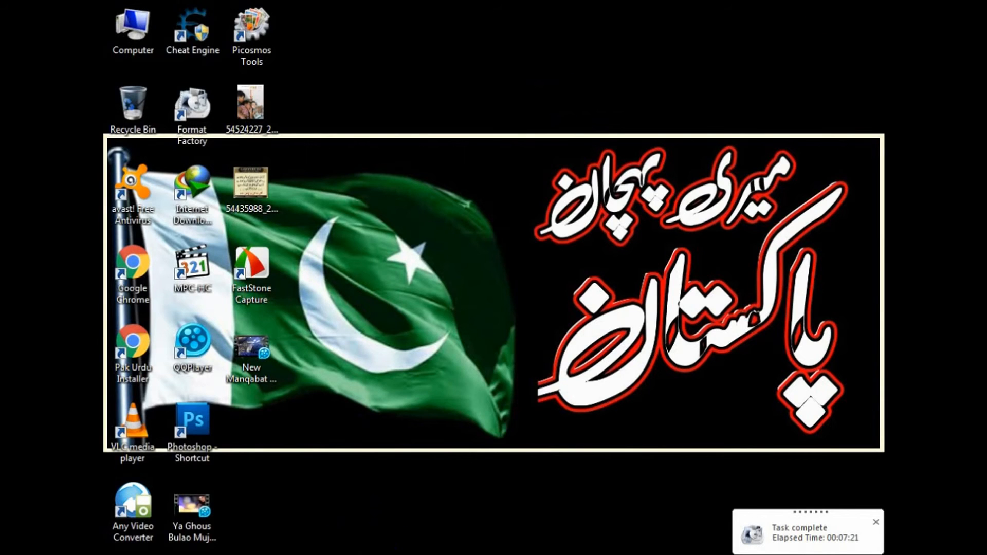
pyautogui.click(406, 554)
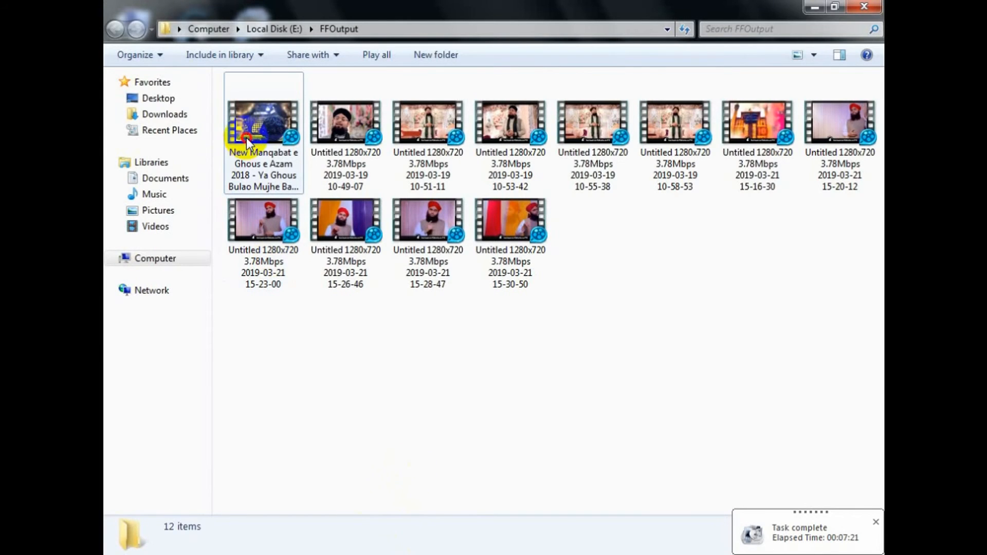
pyautogui.click(247, 143)
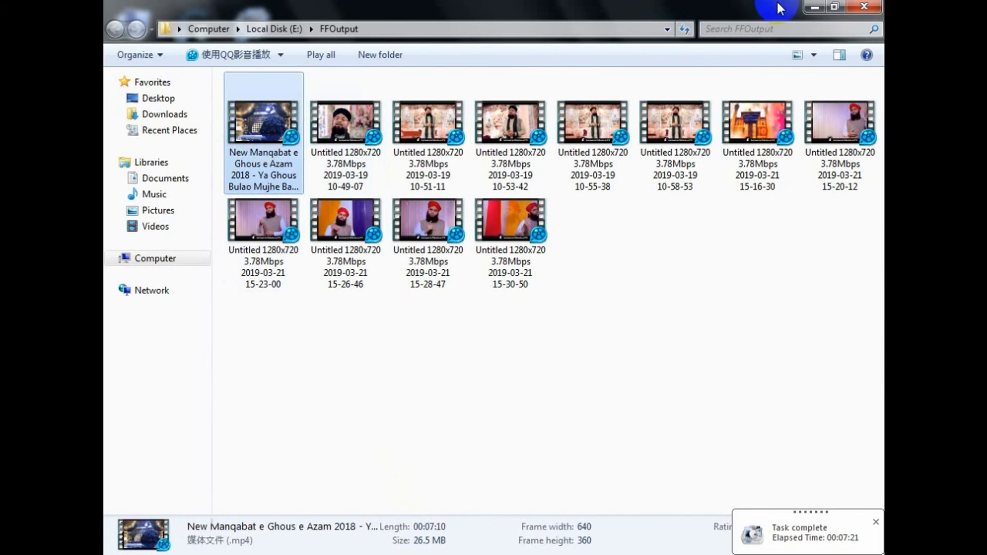
pyautogui.click(815, 7)
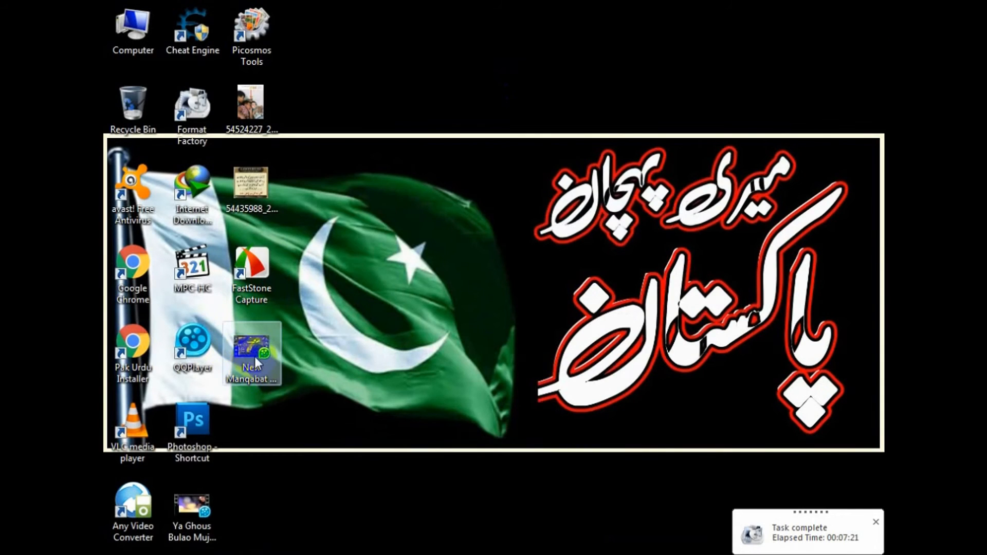
# - Check the original "New Manqabat" video's file size in its desktop file properties, and play it briefly before closing the player
pyautogui.rightClick(255, 357)
pyautogui.click(307, 346)
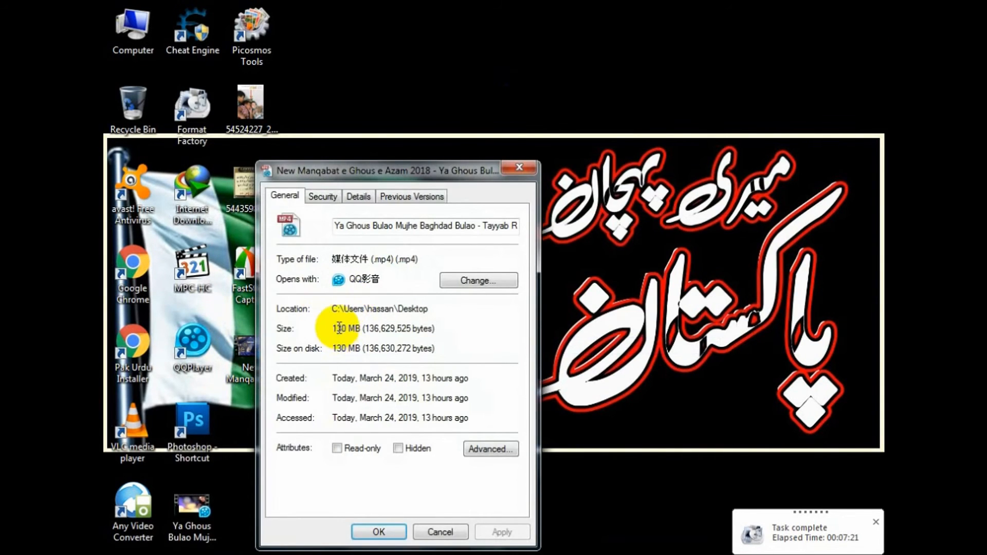
pyautogui.click(520, 166)
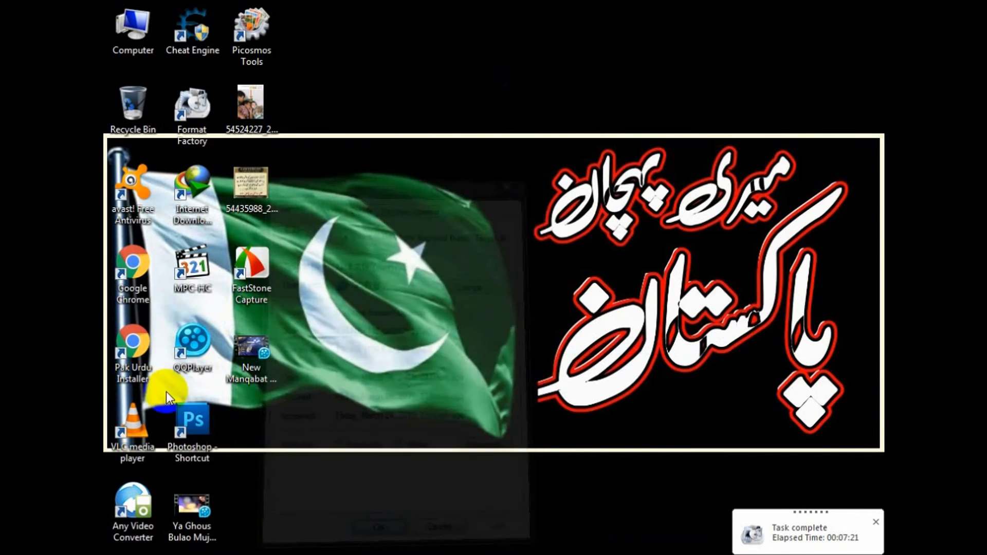
pyautogui.doubleClick(251, 351)
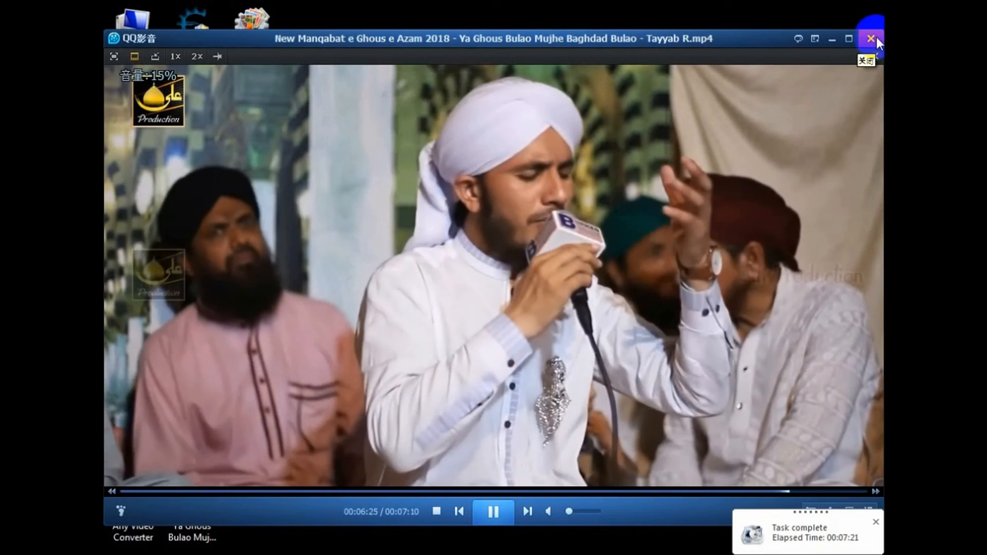
pyautogui.click(876, 39)
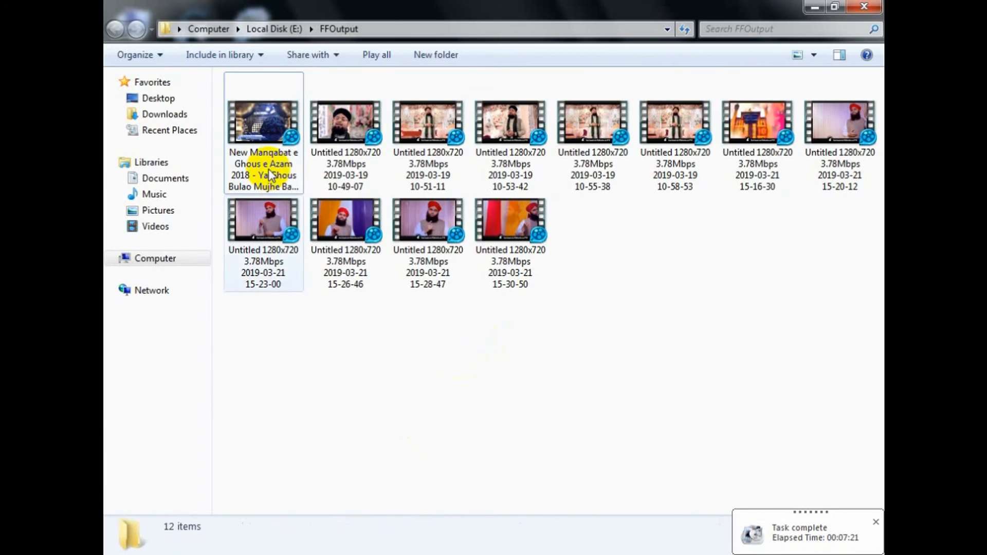
# - Play the converted "New Manqabat" video from the FFOutput folder, adjust the volume, skip through several points, and close the player
pyautogui.doubleClick(268, 169)
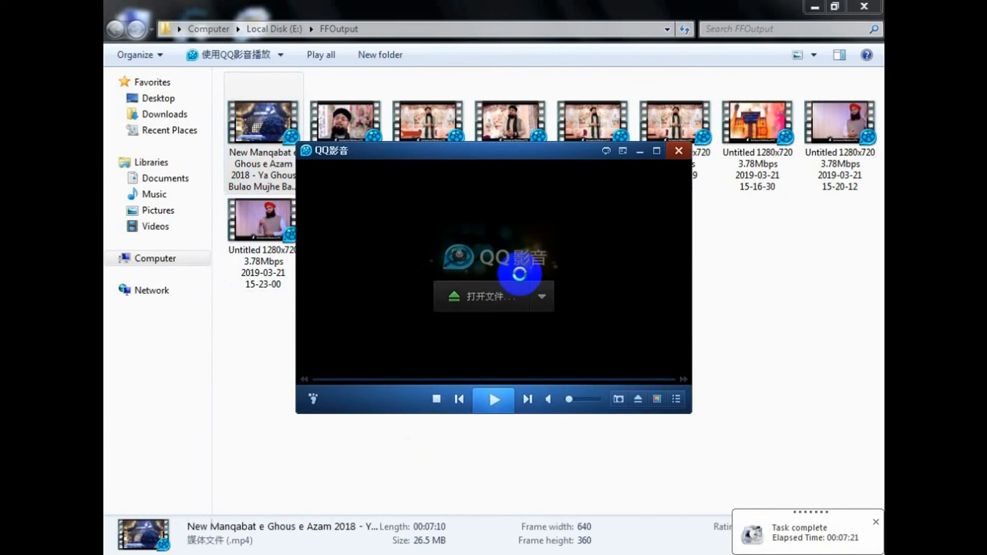
pyautogui.scroll(-2, 527, 296)
pyautogui.click(353, 421)
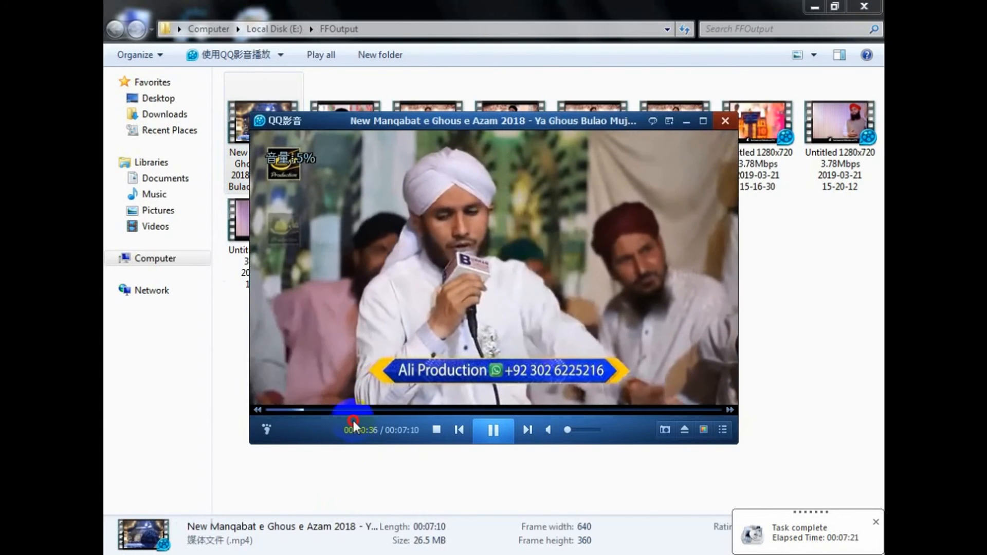
pyautogui.scroll(3, 452, 303)
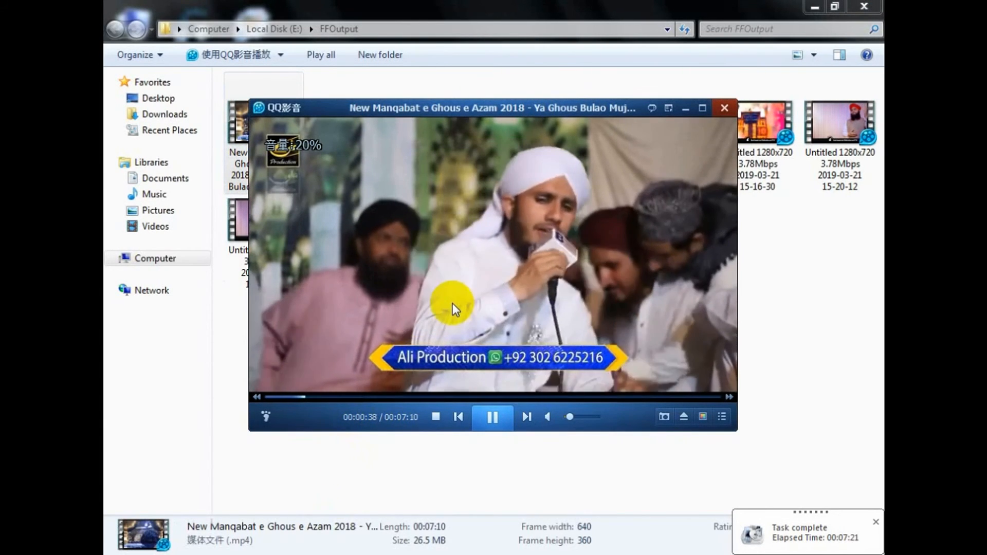
pyautogui.scroll(1, 461, 304)
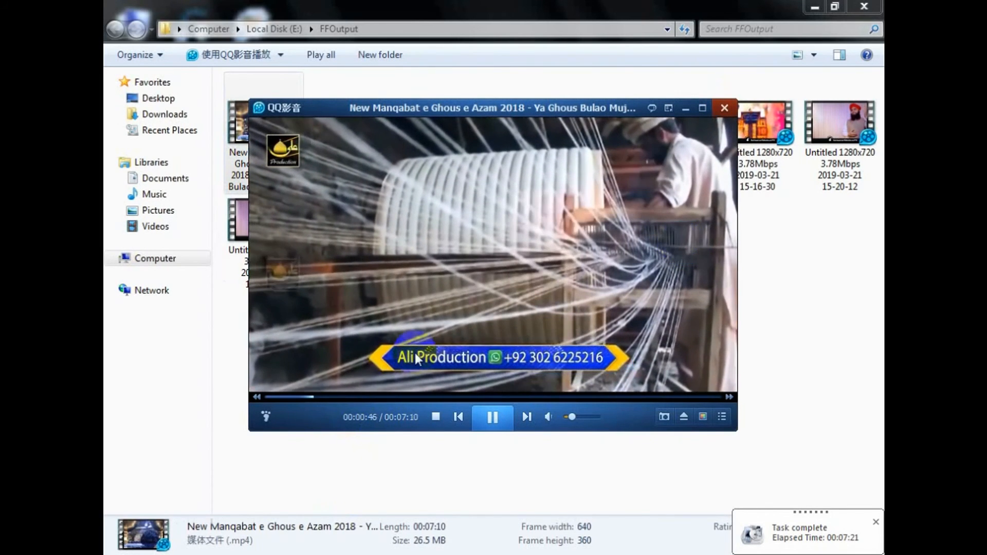
pyautogui.click(376, 398)
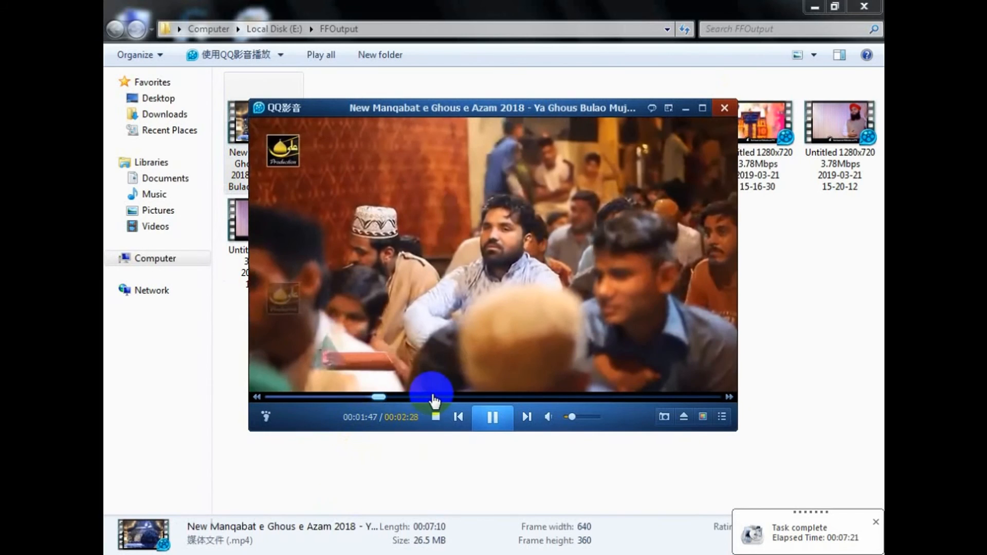
pyautogui.click(437, 397)
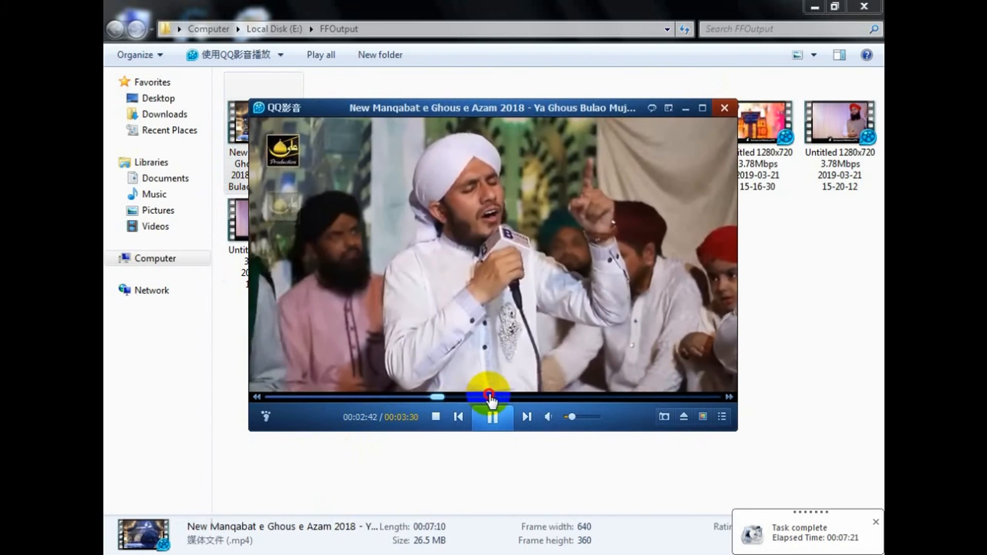
pyautogui.click(724, 107)
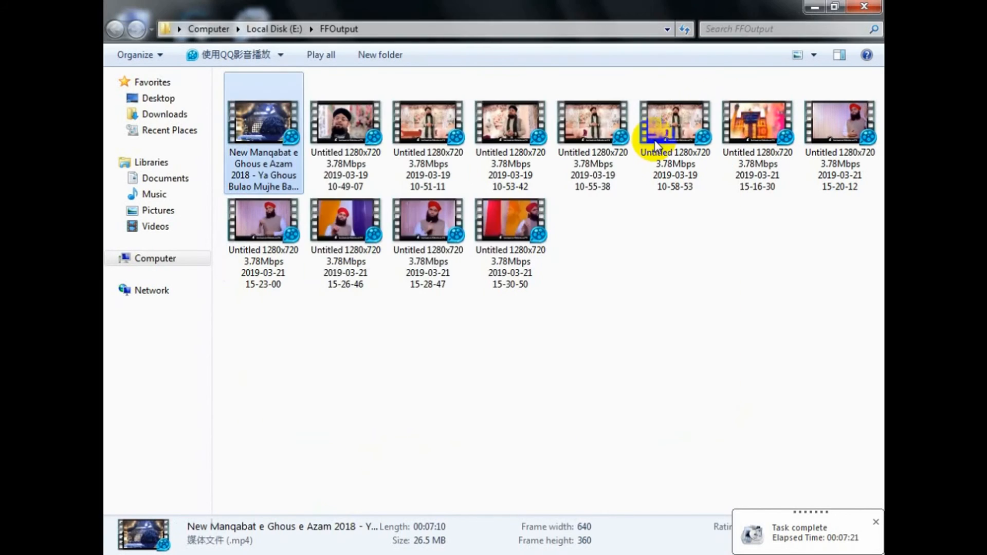
# - Check the converted video's size in its file properties, close them, and minimize the FFOutput folder window
pyautogui.rightClick(261, 186)
pyautogui.click(308, 398)
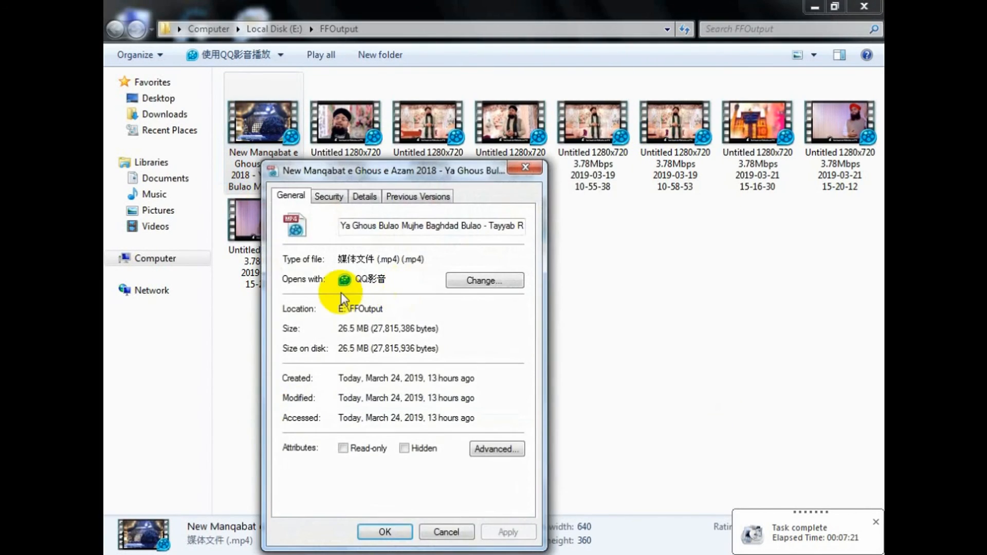
pyautogui.click(524, 168)
pyautogui.click(811, 6)
pyautogui.rightClick(375, 177)
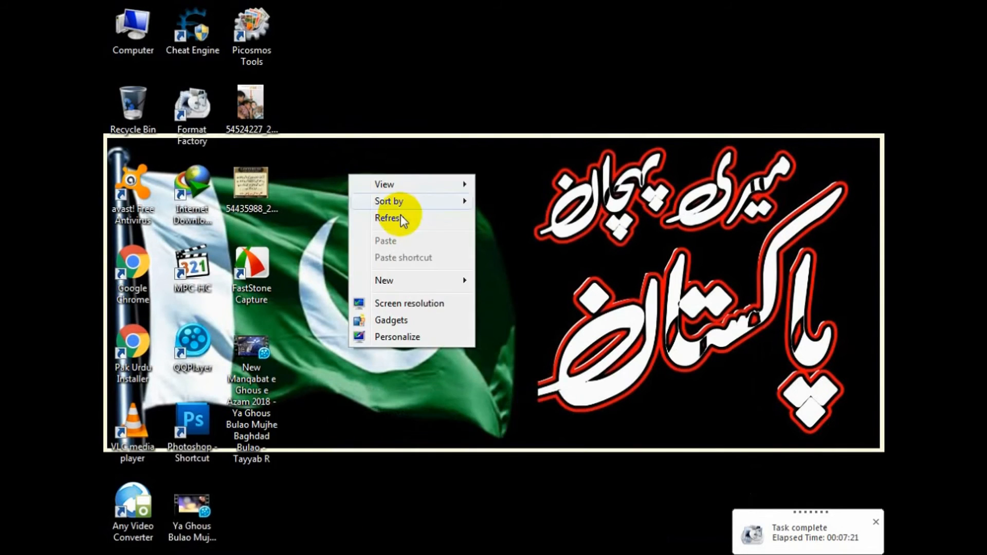
pyautogui.click(403, 218)
pyautogui.rightClick(391, 206)
pyautogui.click(435, 251)
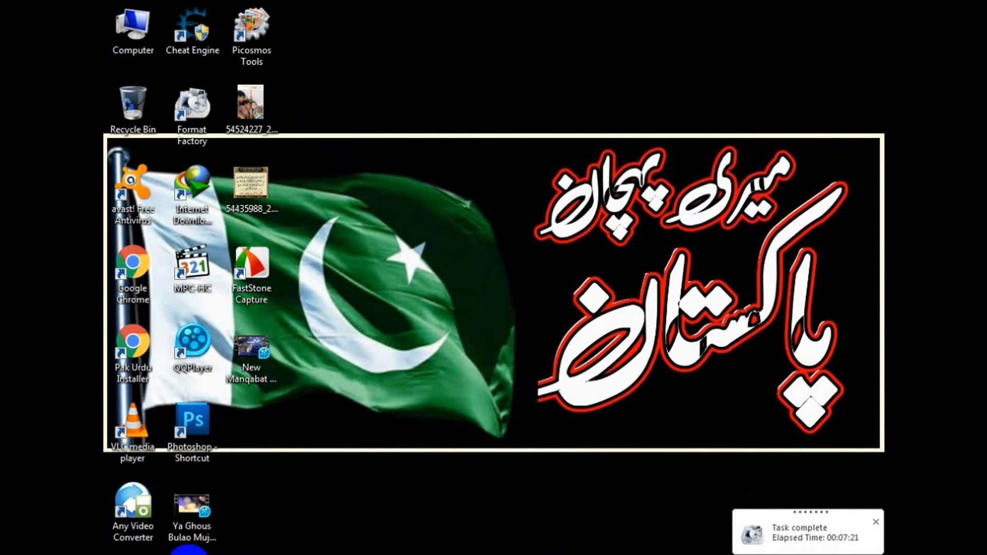
# - Switch to the TECHMOLVI channel page on YouTube in Chrome, subscribe to the channel, and turn on its notifications
pyautogui.click(214, 541)
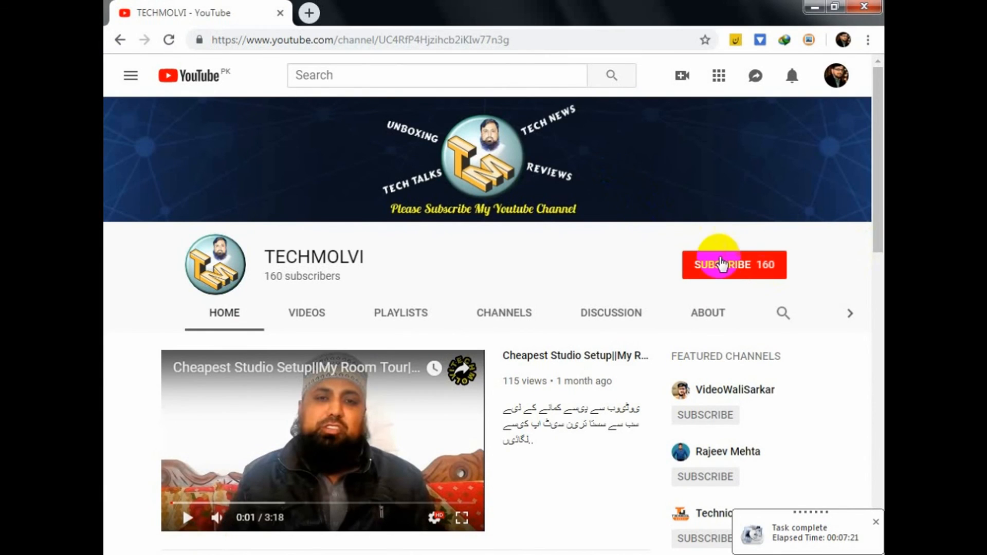
pyautogui.click(725, 264)
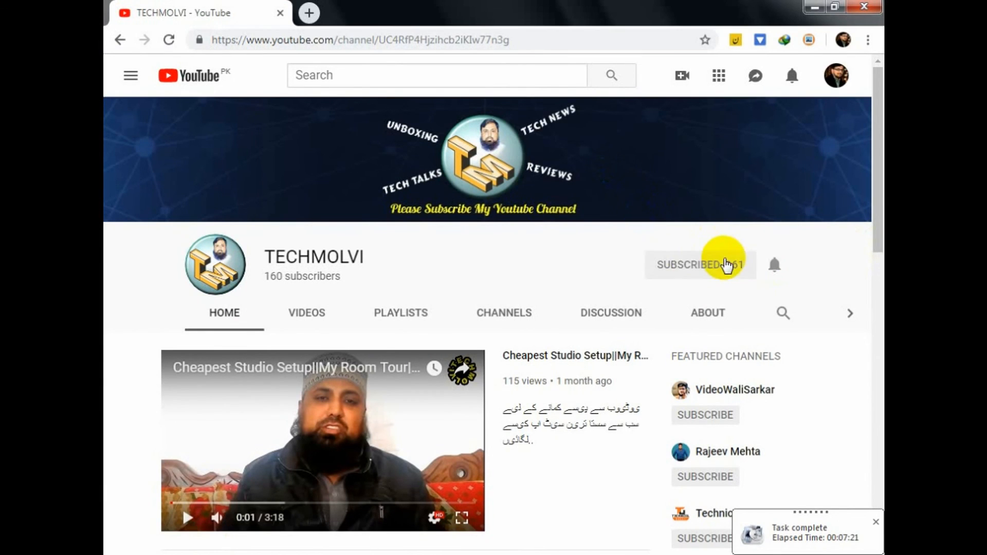
pyautogui.click(776, 268)
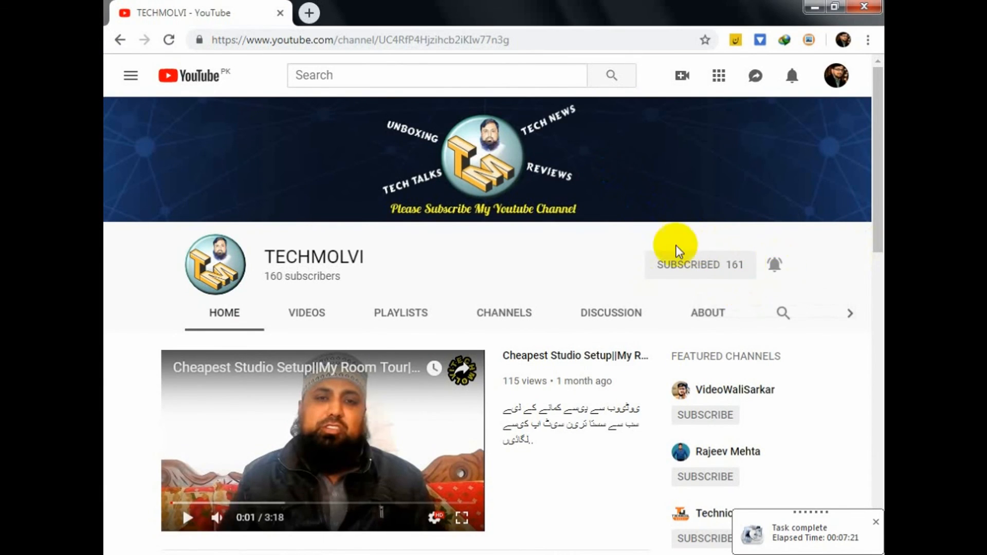